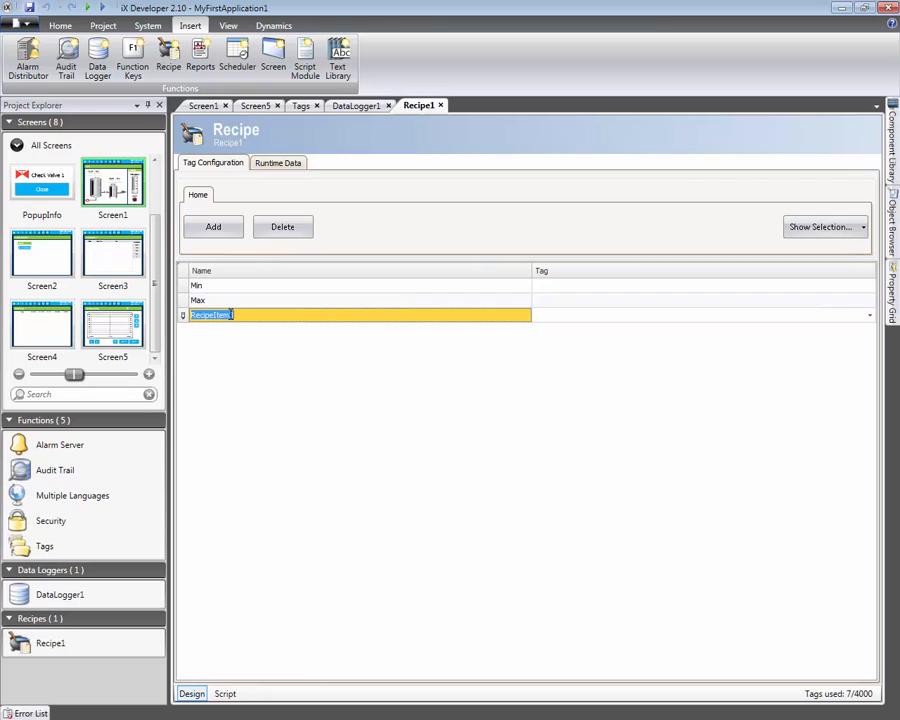
# Name the third recipe item Span and assign TrendCurveMin to Min, TrendCurveMax to Max, and TrendTimeSpan to Span
pyautogui.write('Span')
pyautogui.click(870, 289)
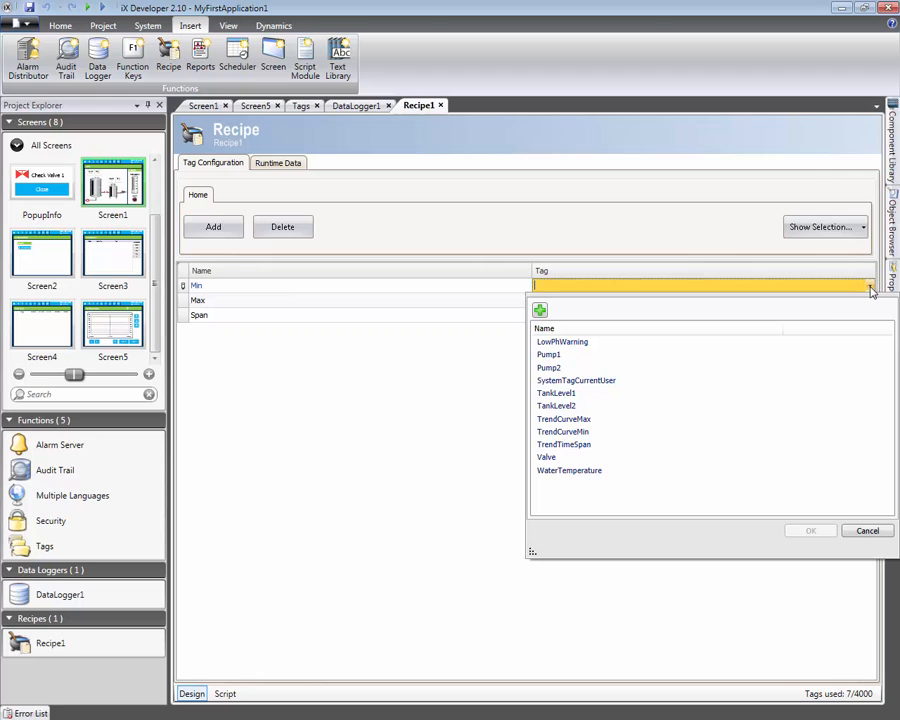
pyautogui.doubleClick(576, 434)
pyautogui.click(870, 300)
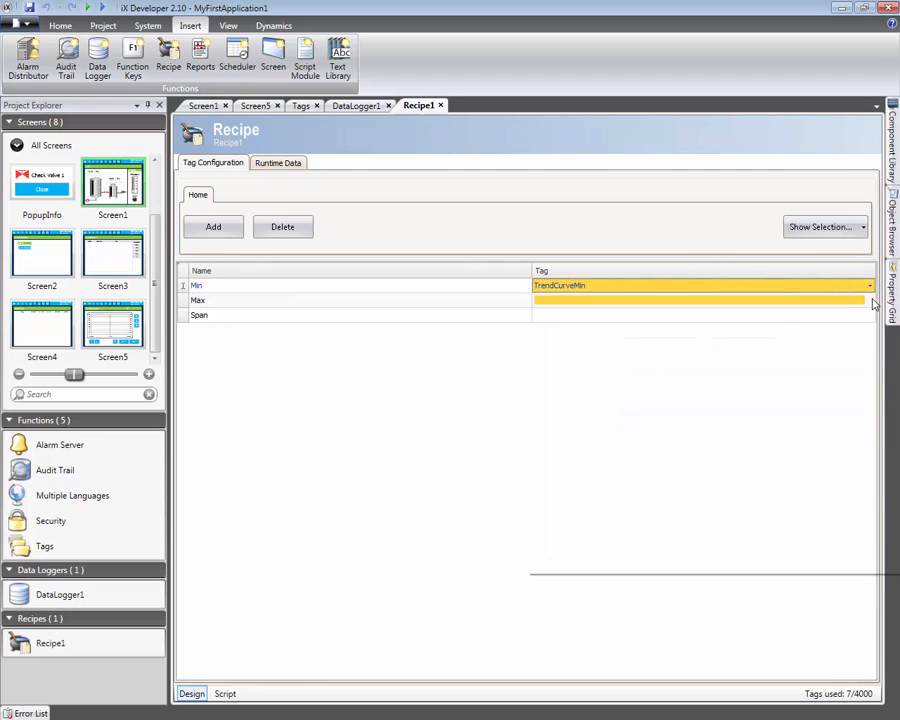
pyautogui.doubleClick(599, 437)
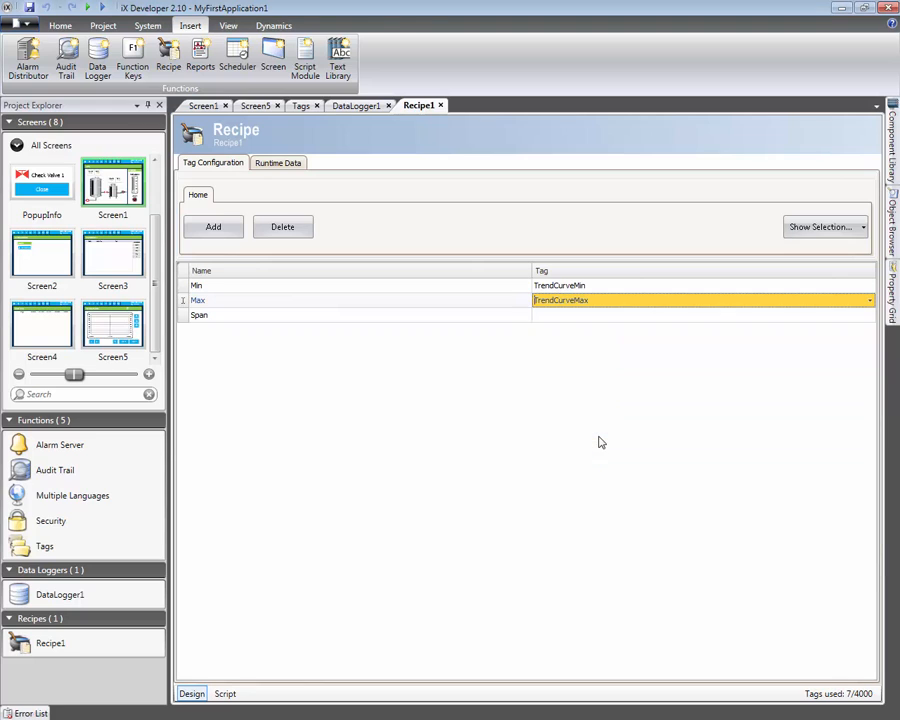
pyautogui.click(870, 315)
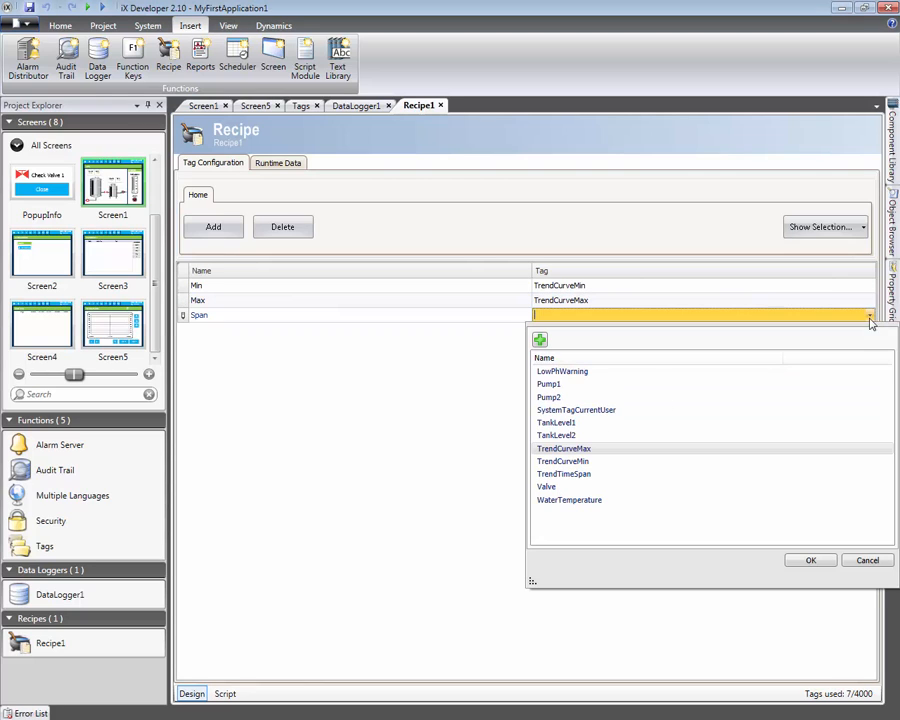
pyautogui.click(572, 476)
pyautogui.click(811, 561)
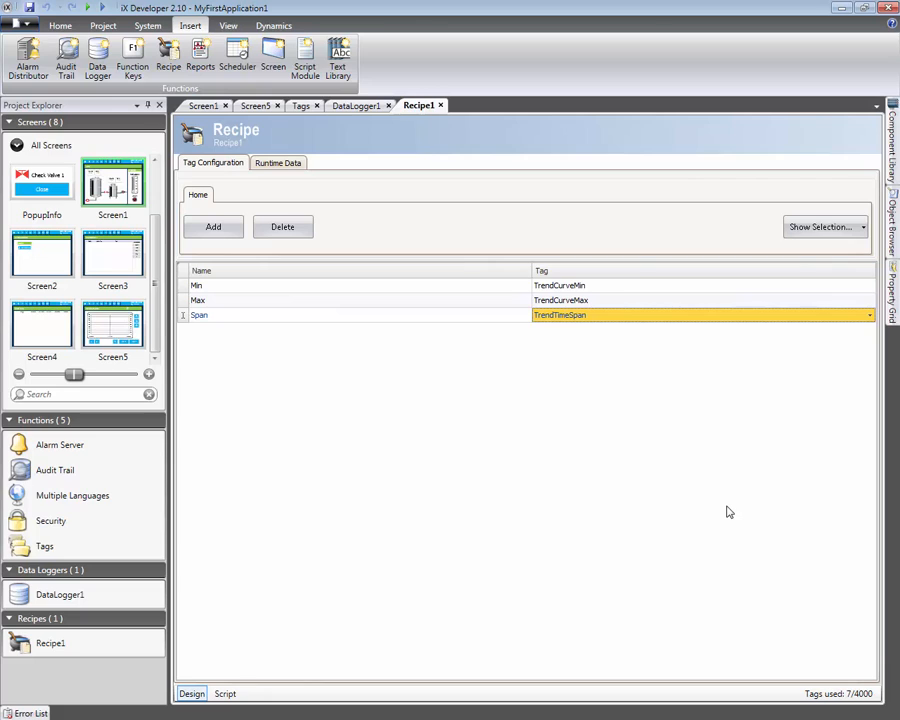
# Add a runtime recipe titled Normal to Recipe1's runtime data, with Max 100, Min 0 and Span 240
pyautogui.click(276, 165)
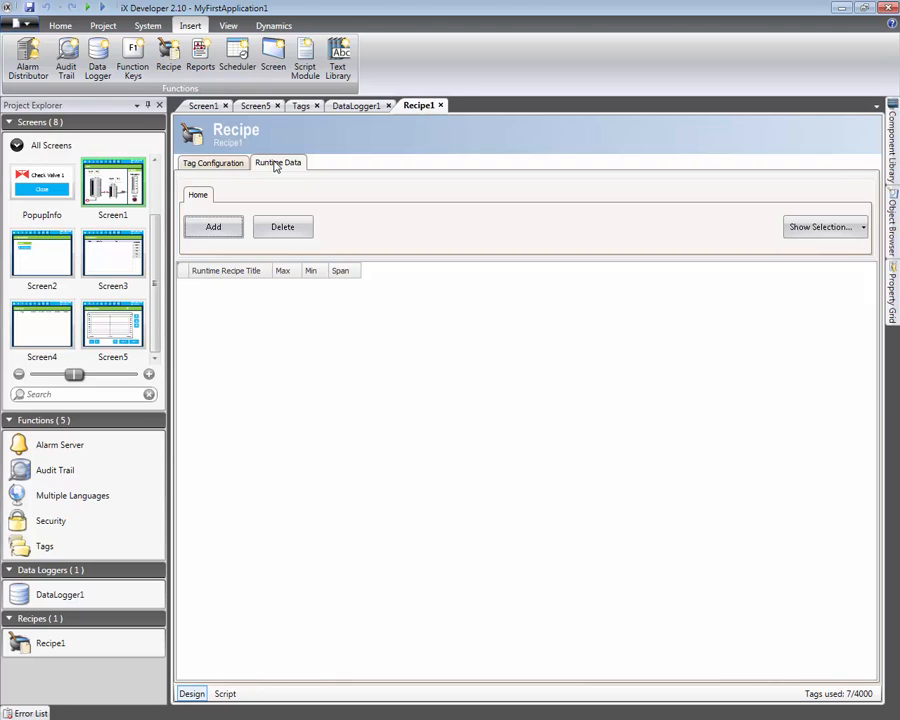
pyautogui.click(213, 226)
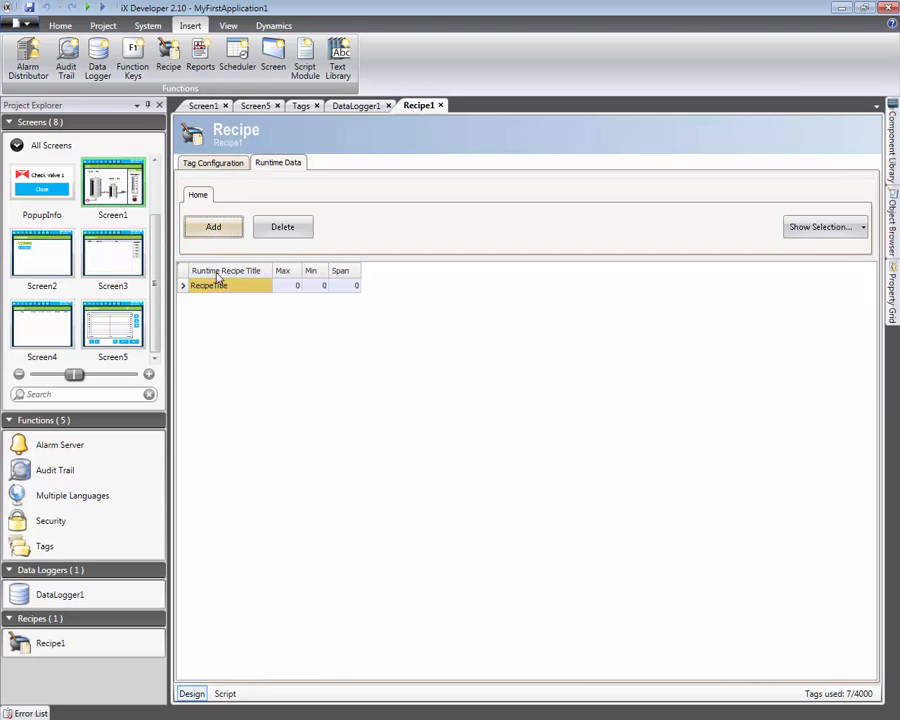
pyautogui.click(230, 288)
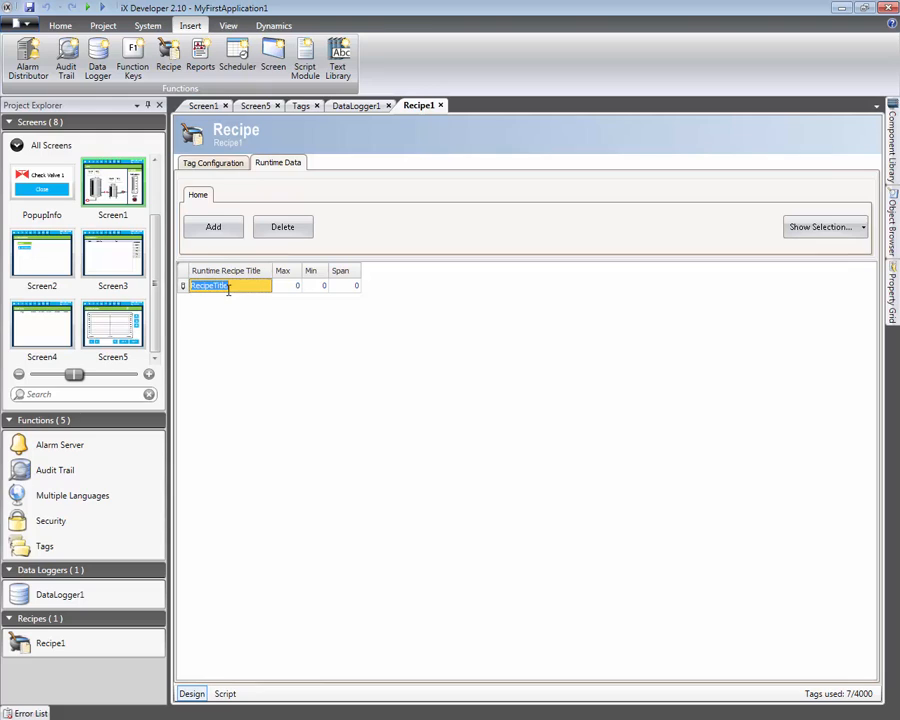
pyautogui.write('Normal')
pyautogui.press('Tab')
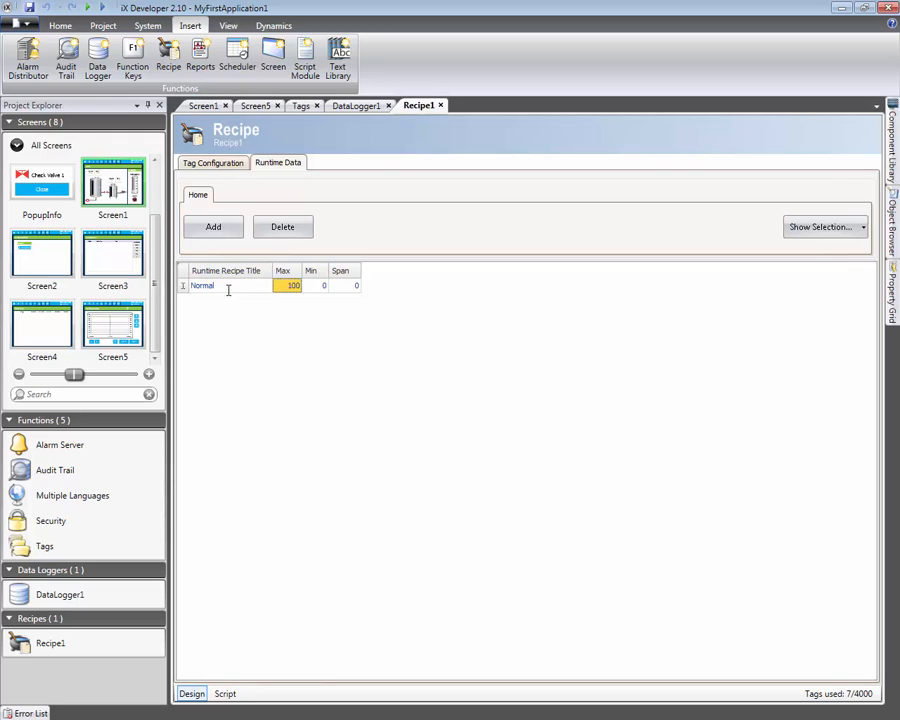
pyautogui.press('Tab')
pyautogui.press('Tab')
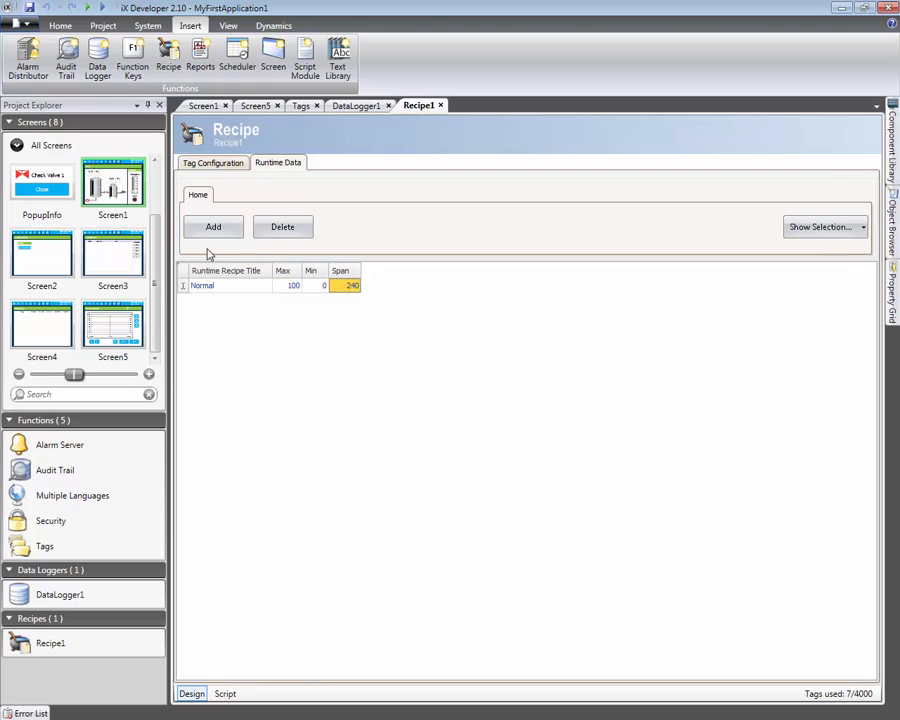
# Add a second runtime recipe titled Zoom with Max 50 and Span 30
pyautogui.click(211, 229)
pyautogui.click(236, 301)
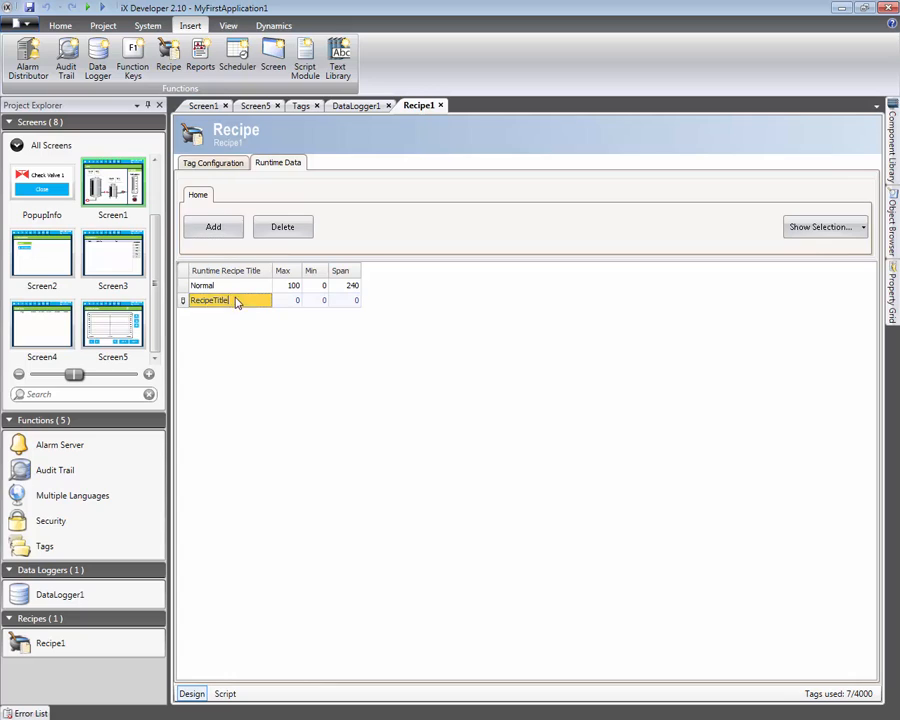
pyautogui.doubleClick(236, 301)
pyautogui.write('Zoom')
pyautogui.click(287, 301)
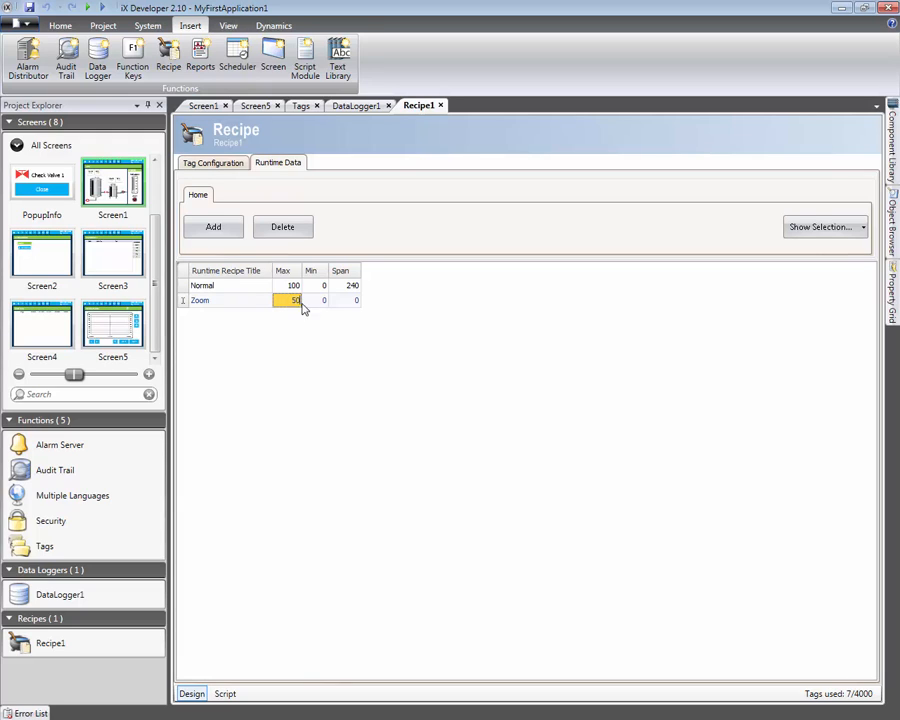
pyautogui.click(341, 300)
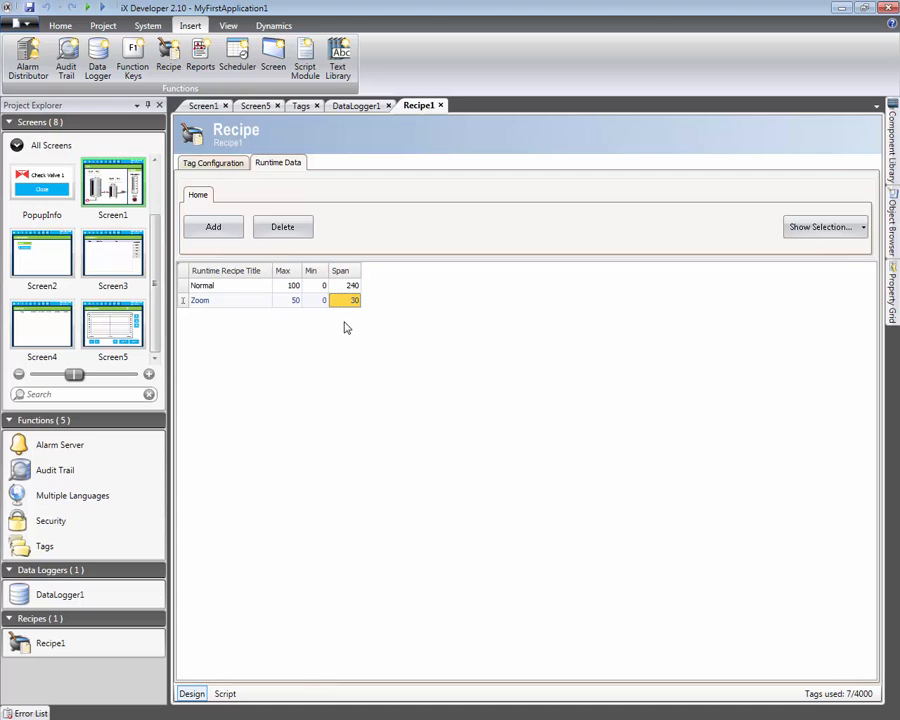
# On Screen5, assign the Load Recipe click action for Recipe1 to the uppermost recipe button beside the trend viewer
pyautogui.doubleClick(127, 335)
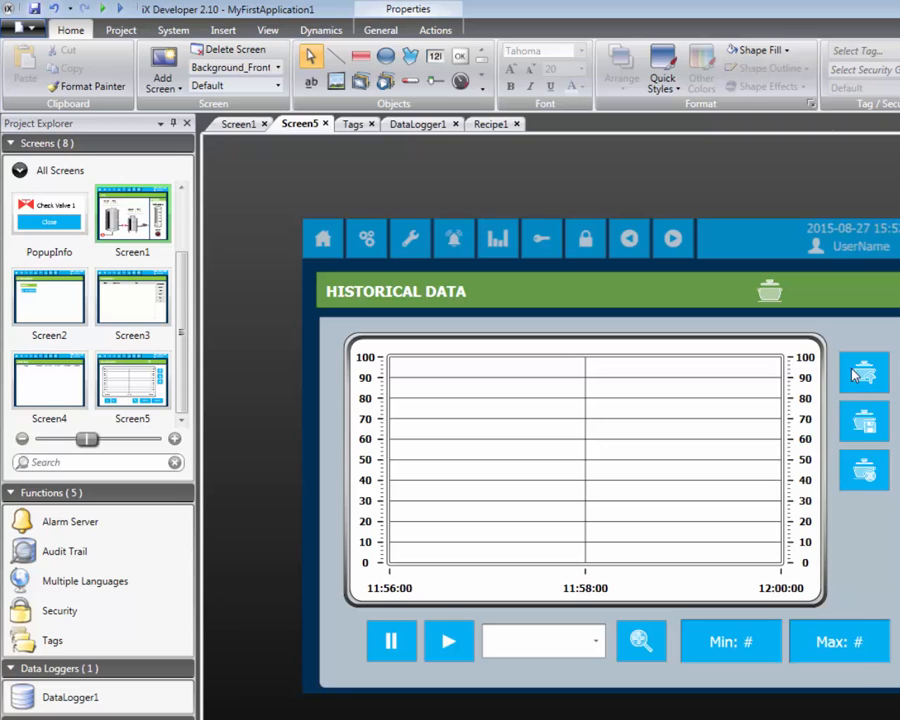
pyautogui.click(855, 375)
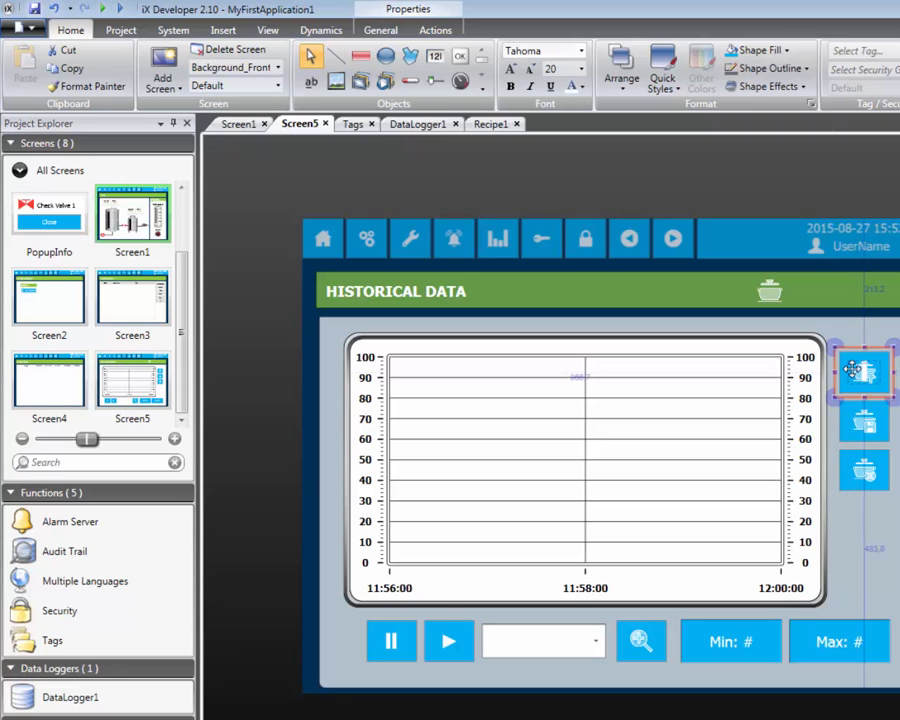
pyautogui.click(430, 31)
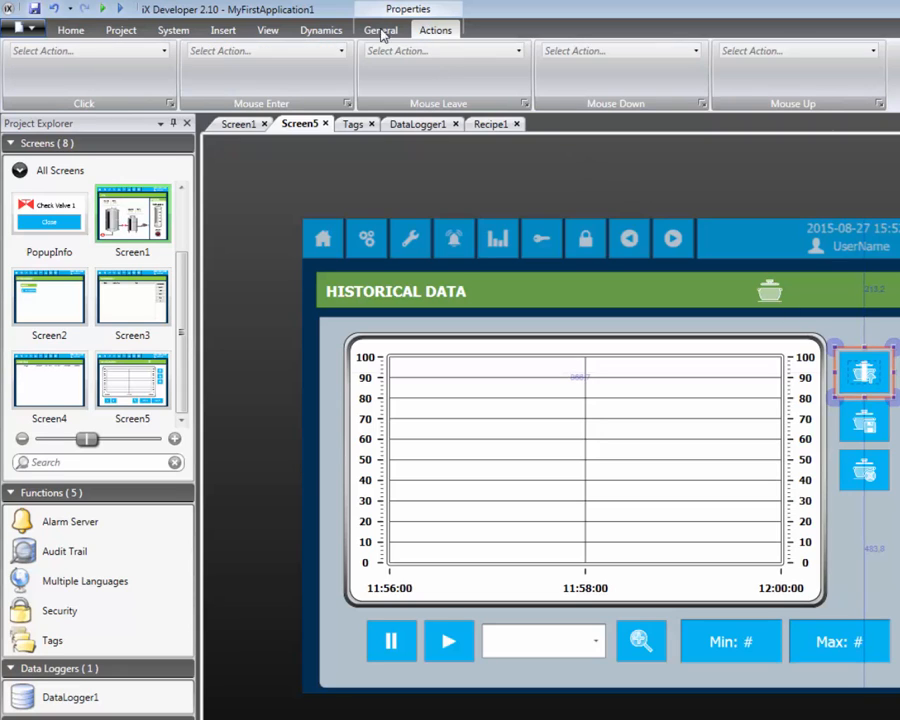
pyautogui.click(163, 51)
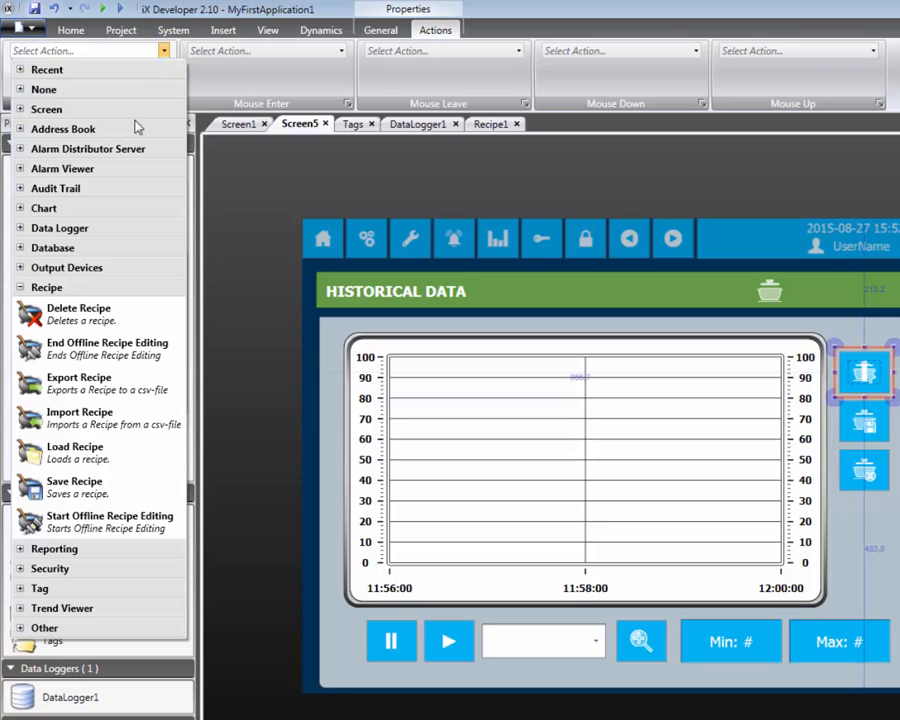
pyautogui.click(95, 457)
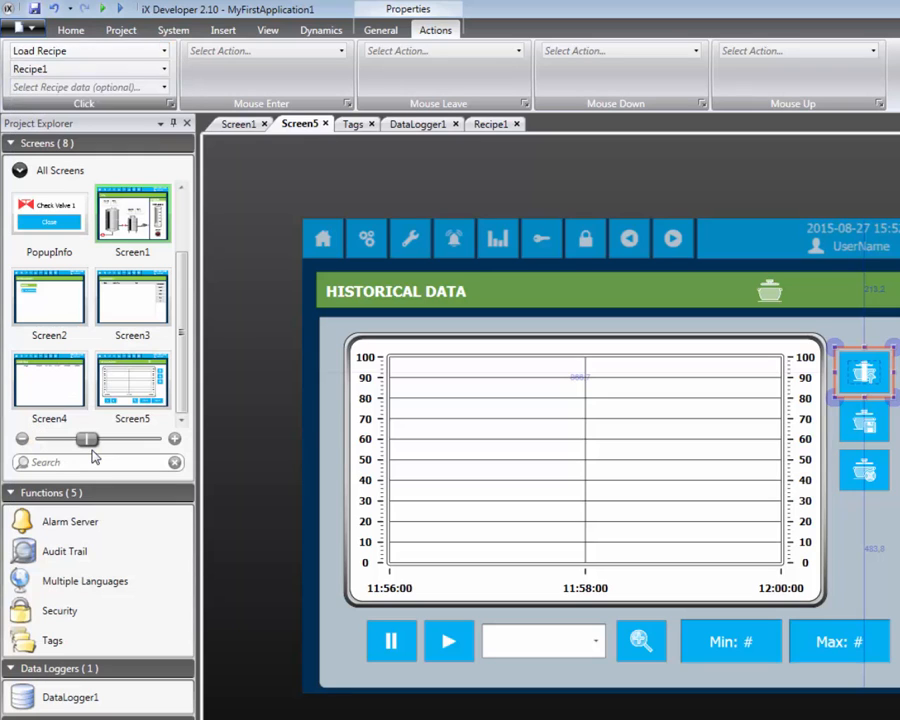
# Assign the Save Recipe click action for Recipe1 to the middle recipe button with the disk symbol
pyautogui.click(861, 416)
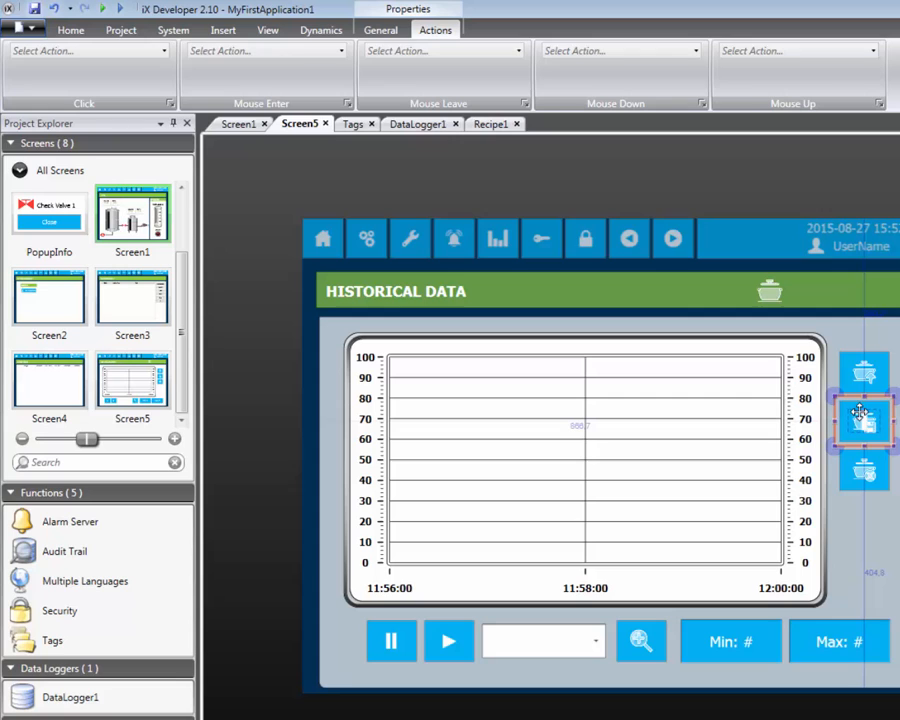
pyautogui.click(95, 55)
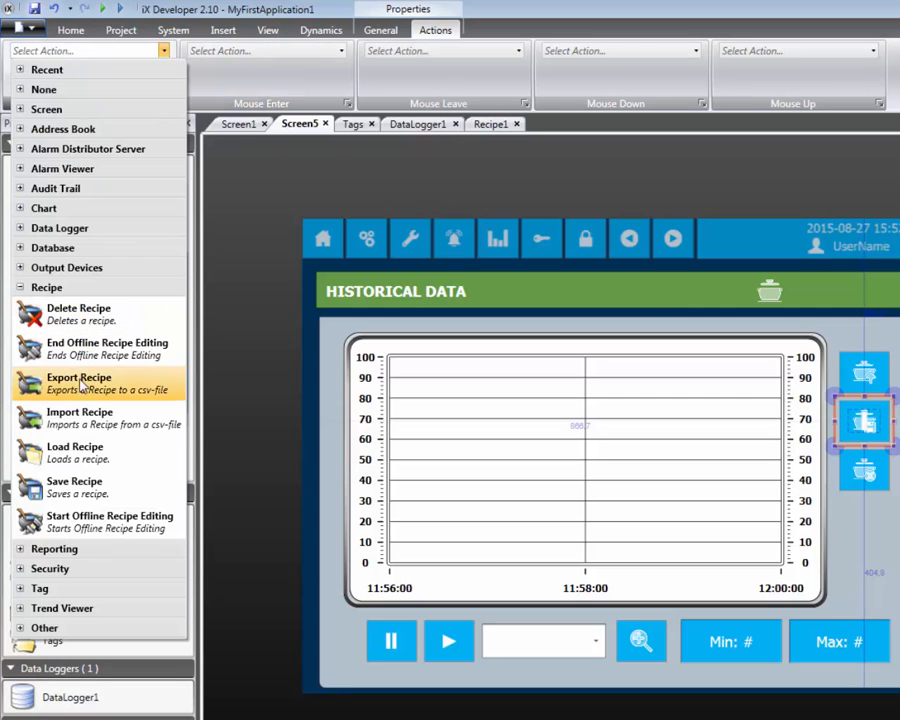
pyautogui.click(75, 486)
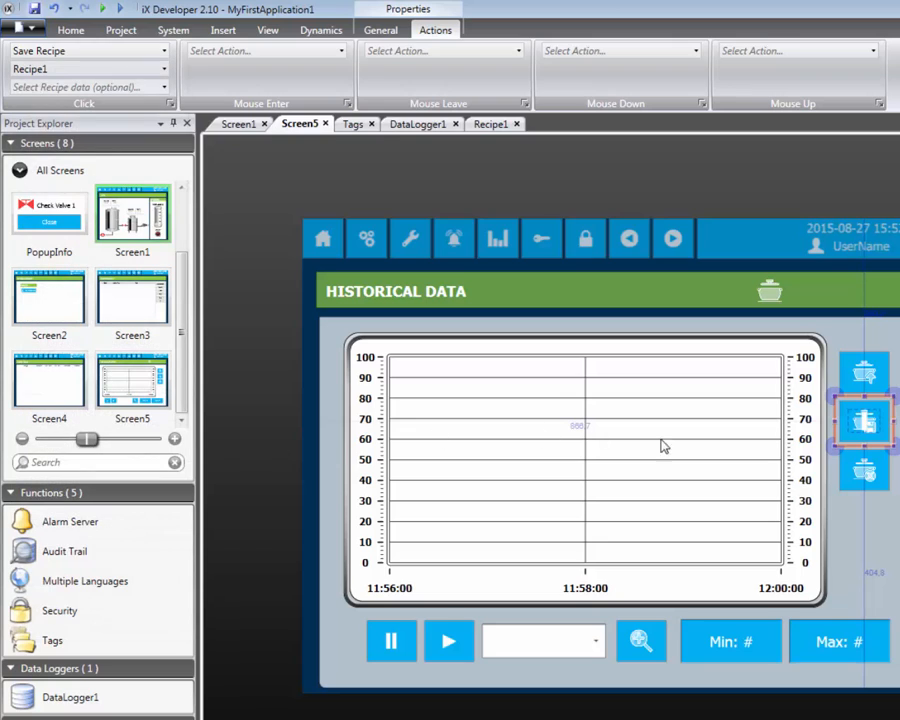
# Assign the Delete Recipe click action for Recipe1 to the lowest recipe button, and deselect it
pyautogui.click(852, 470)
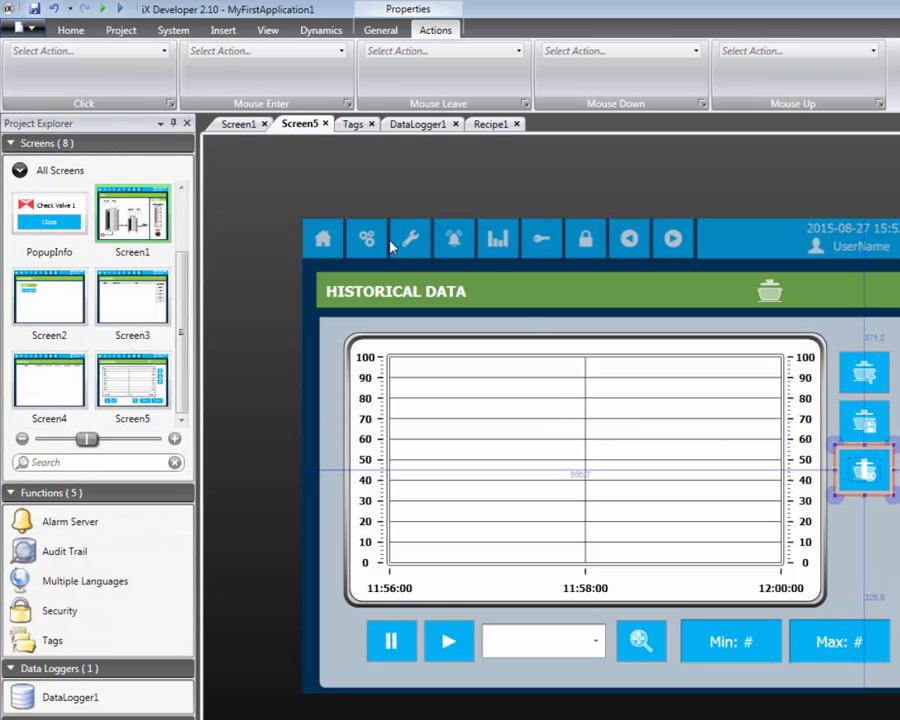
pyautogui.click(86, 52)
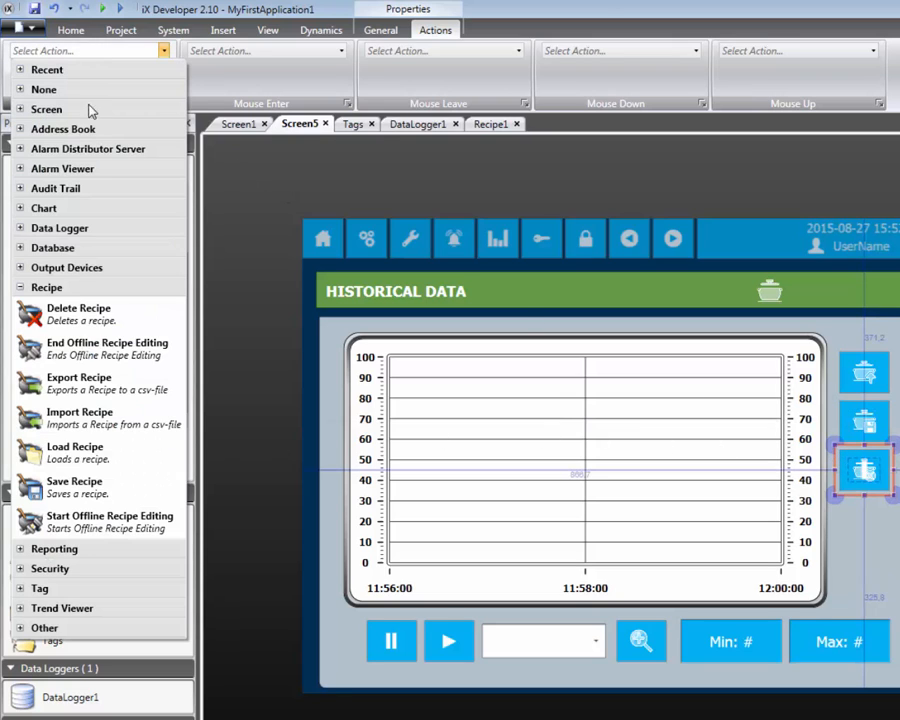
pyautogui.click(74, 319)
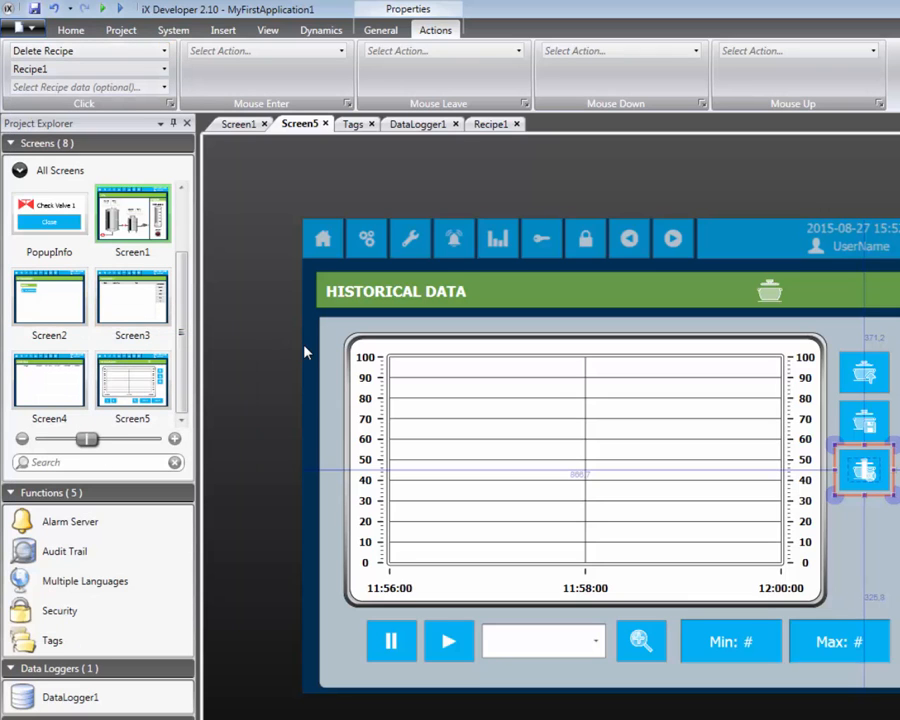
pyautogui.click(307, 352)
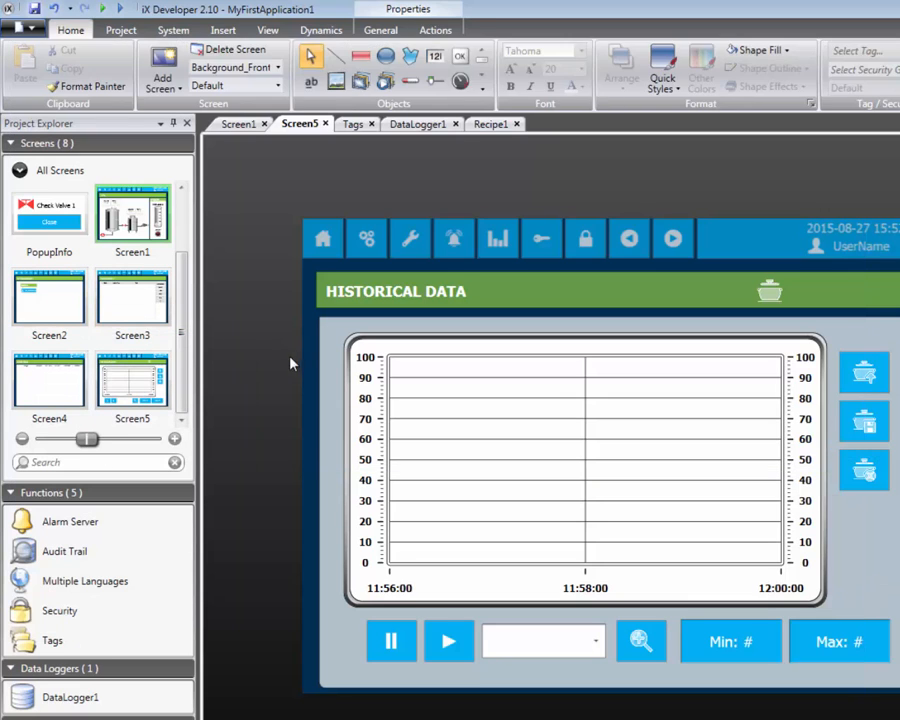
# Add the Latest Loaded Recipe system tag from the Project group to the project's tag list
pyautogui.click(104, 640)
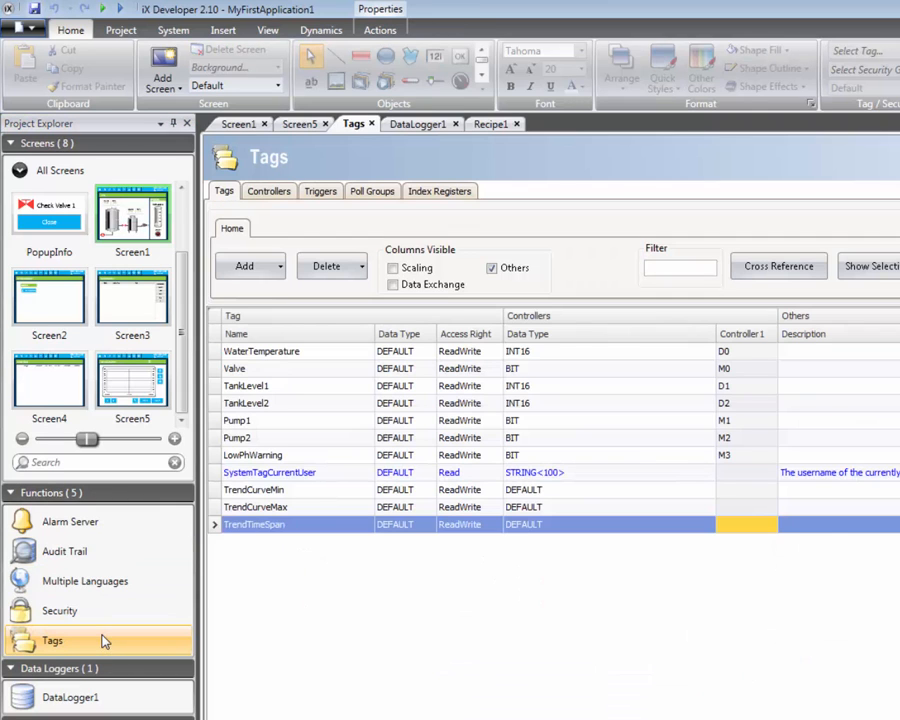
pyautogui.click(281, 268)
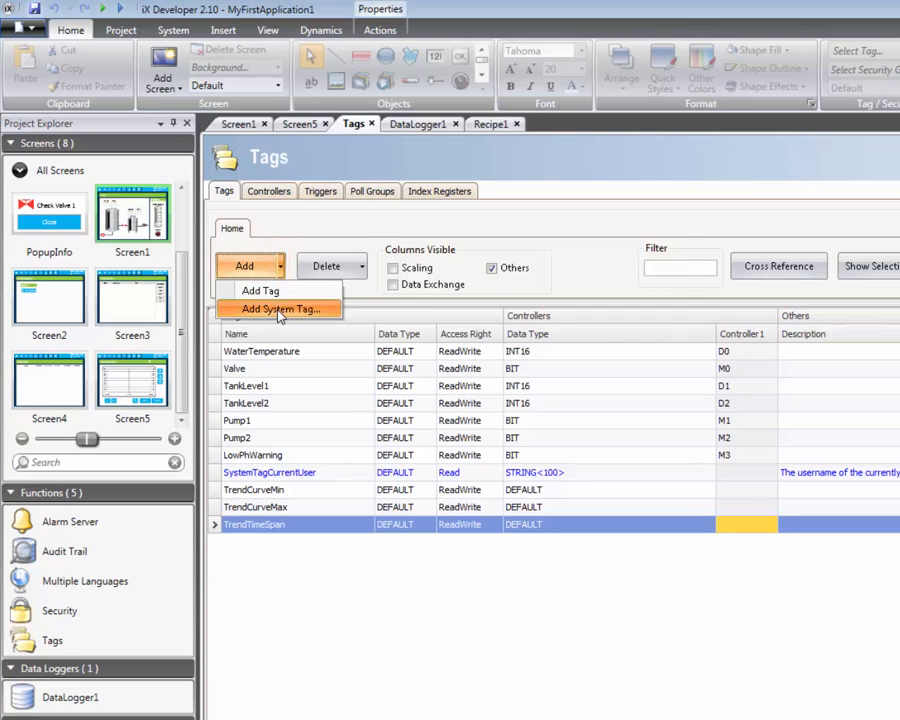
pyautogui.click(280, 310)
pyautogui.moveTo(656, 310); pyautogui.dragTo(657, 382)
pyautogui.click(536, 437)
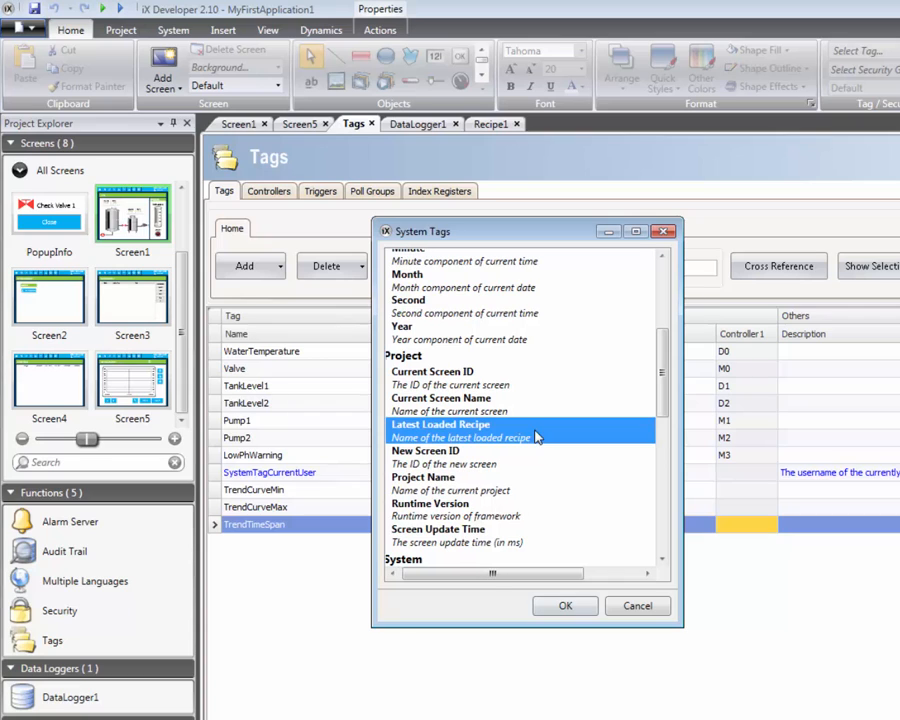
pyautogui.click(563, 606)
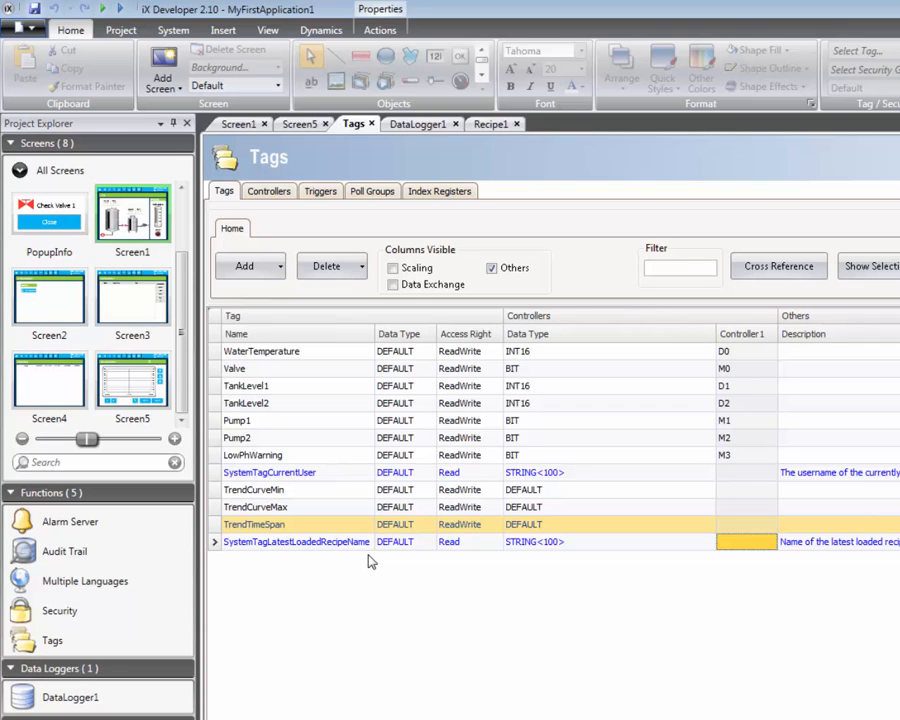
# Place a text object beside the recipe symbol in Screen5's green header, with font size 22 and white font colour
pyautogui.doubleClick(127, 392)
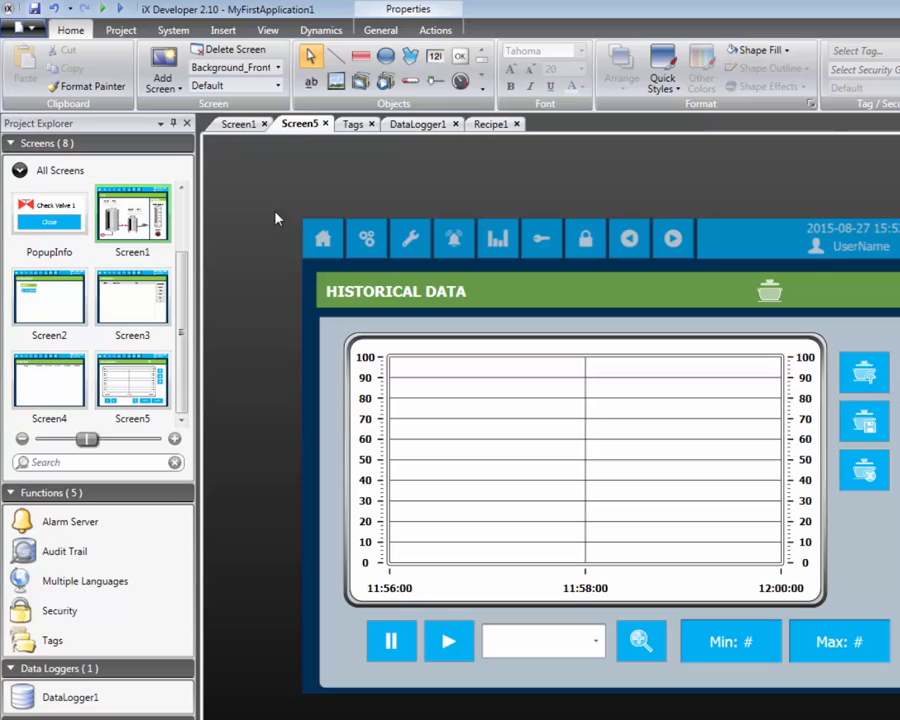
pyautogui.click(311, 81)
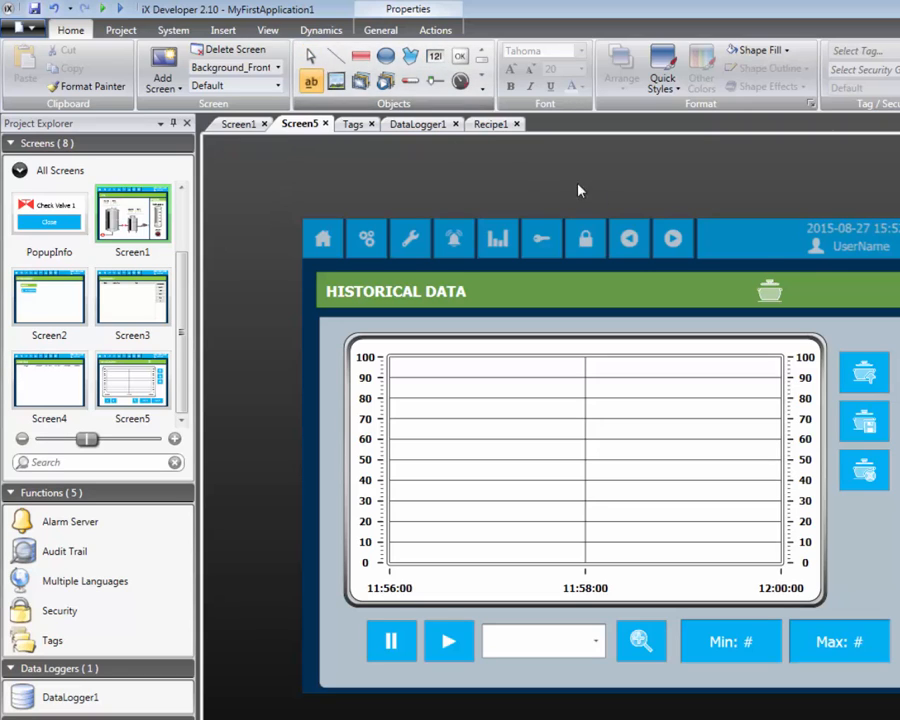
pyautogui.click(790, 288)
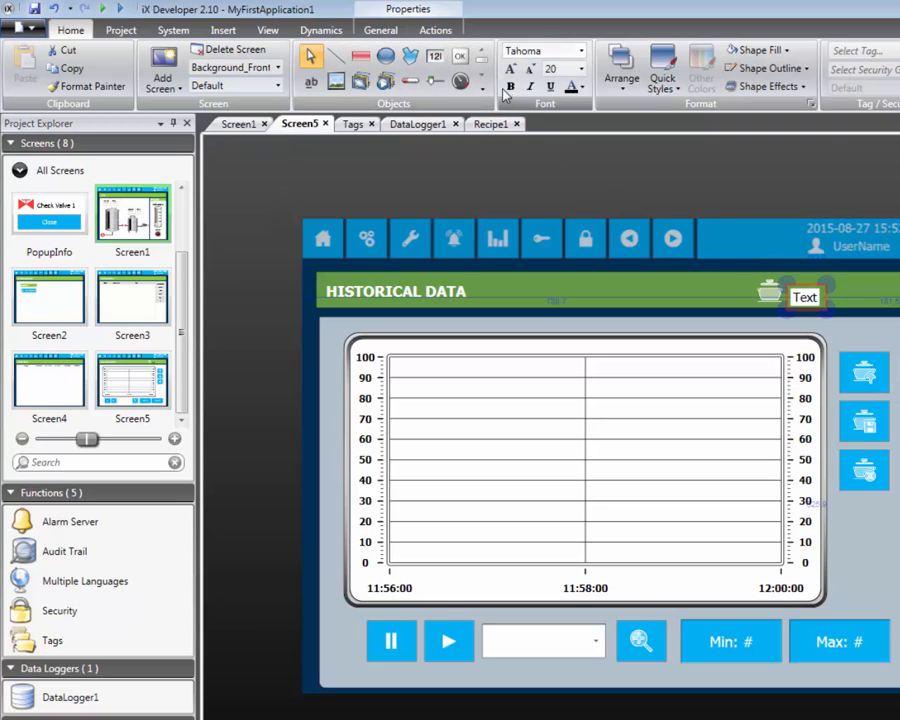
pyautogui.click(509, 71)
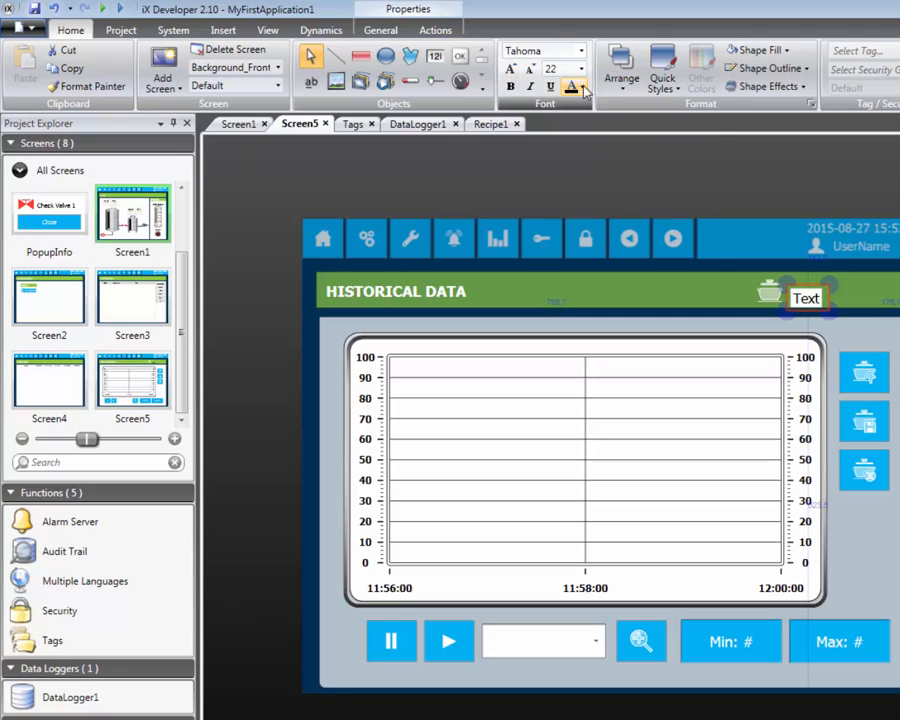
pyautogui.click(582, 88)
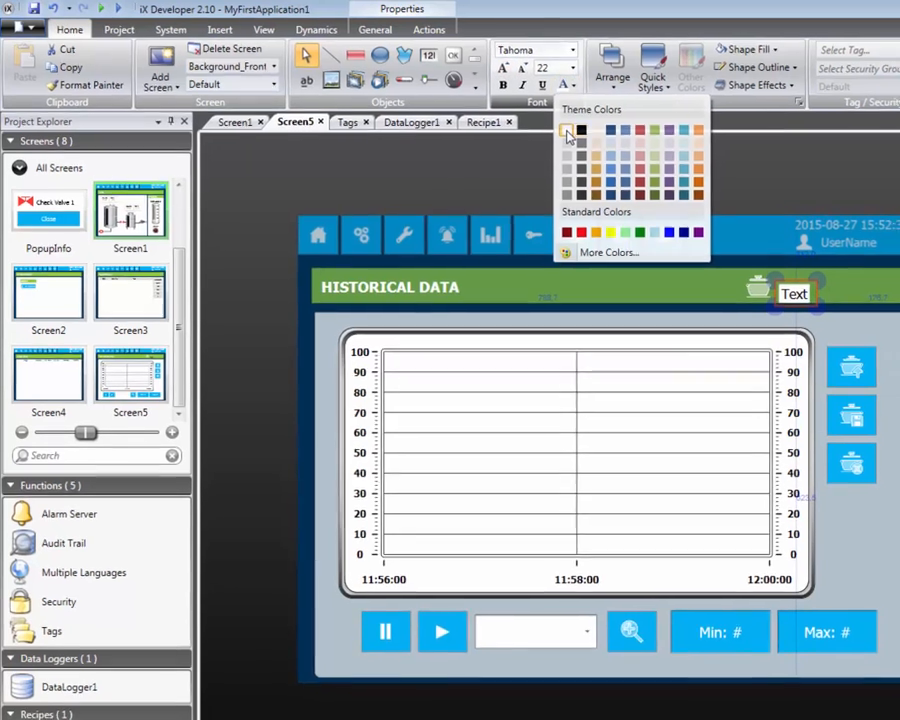
pyautogui.click(589, 132)
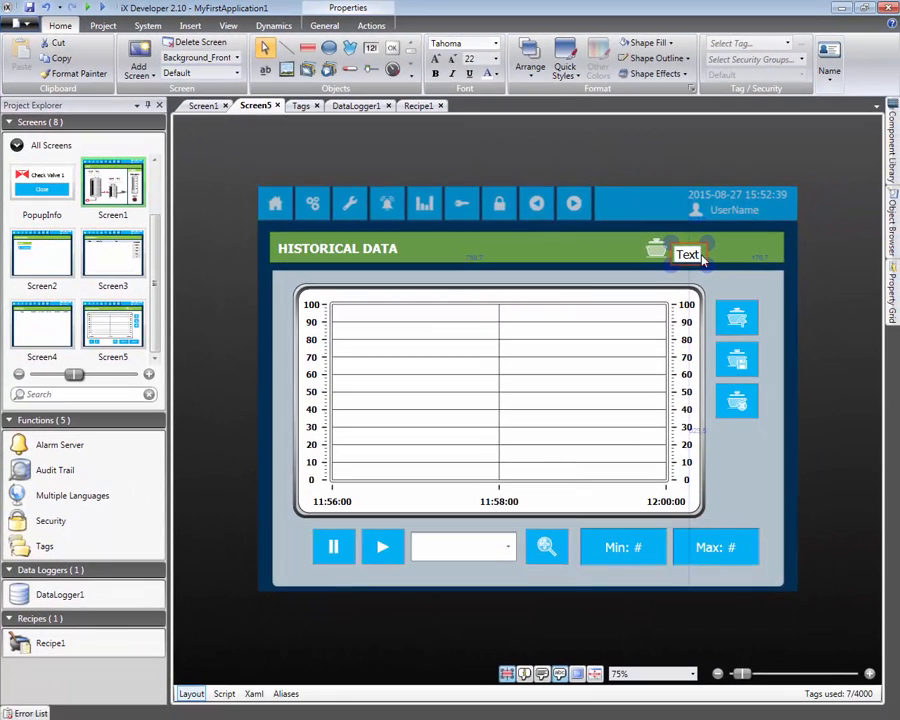
# Align the text object with the recipe symbol in the green header and change its text to "Current Recipe"
pyautogui.moveTo(703, 260); pyautogui.dragTo(706, 251)
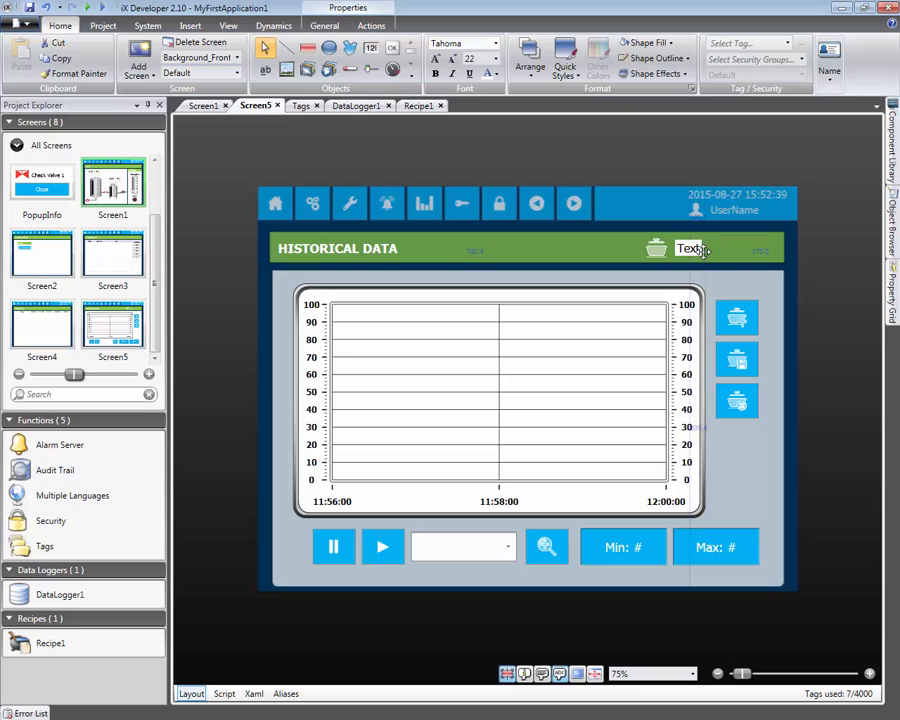
pyautogui.doubleClick(690, 247)
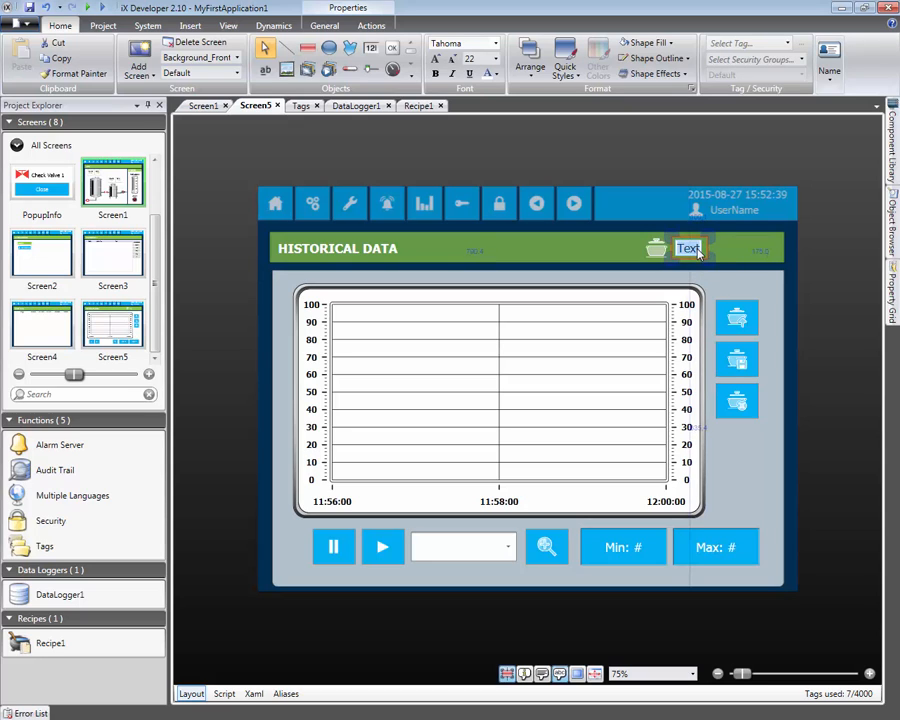
pyautogui.write('Current')
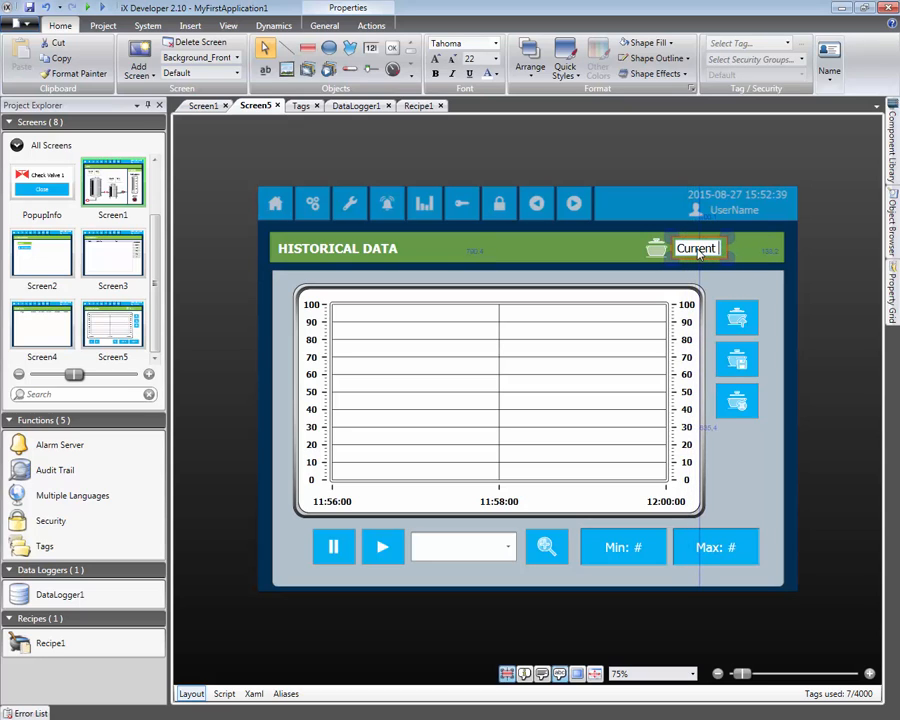
pyautogui.write(' Recip')
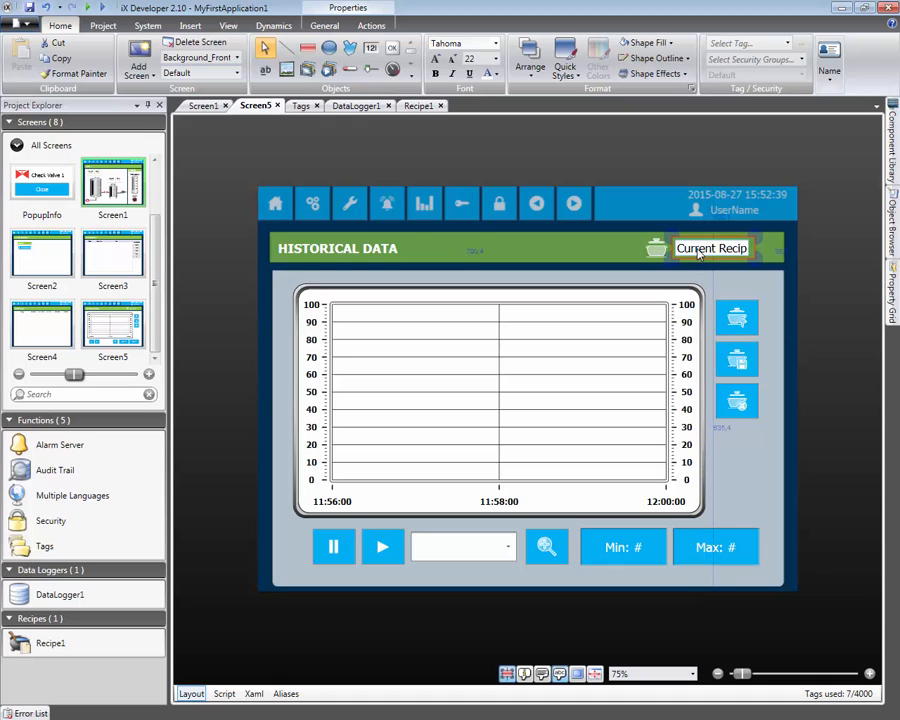
pyautogui.write('e')
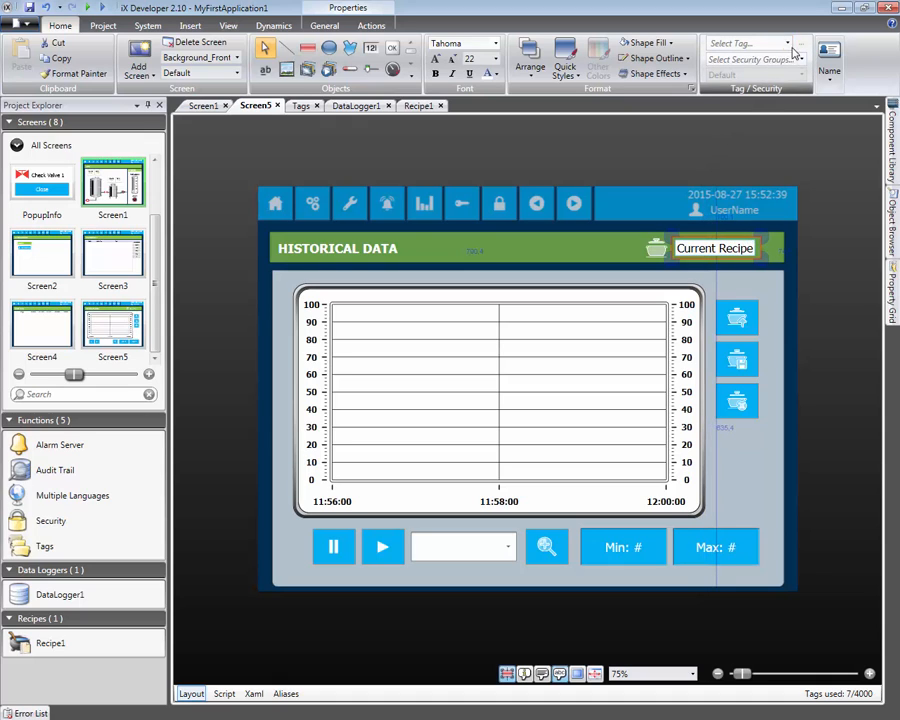
# Connect the Current Recipe text to the SystemTagLatestLoadedRecipeName tag and deselect it
pyautogui.click(788, 45)
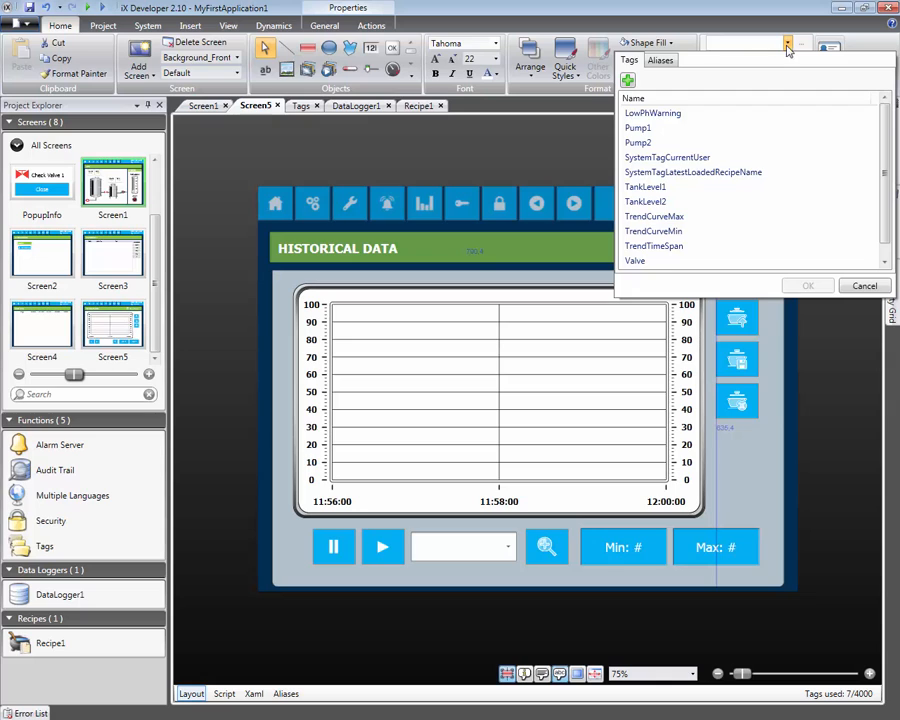
pyautogui.click(738, 174)
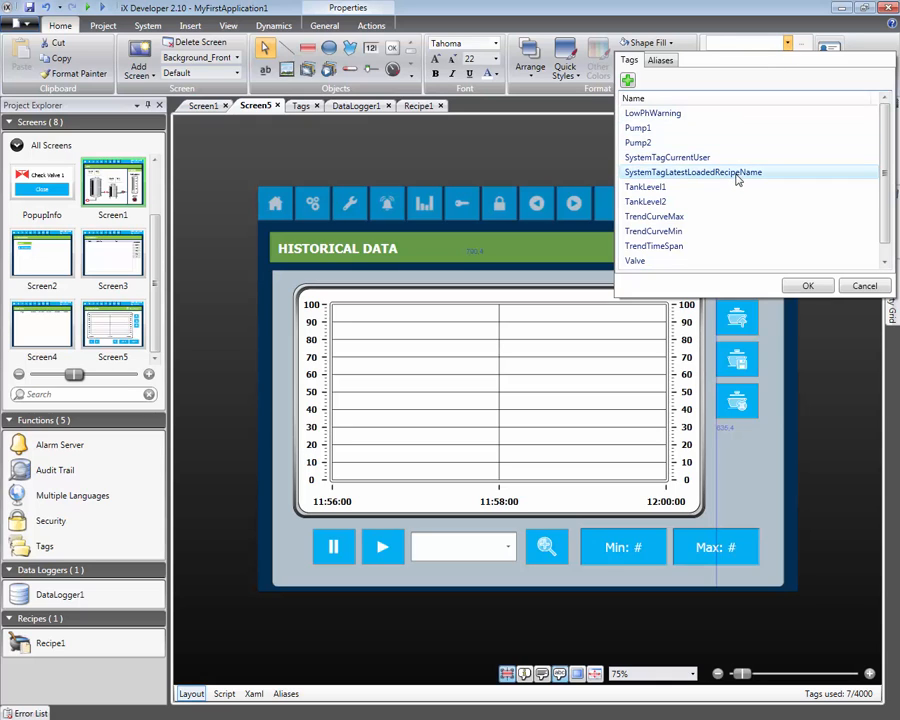
pyautogui.click(808, 287)
pyautogui.click(788, 305)
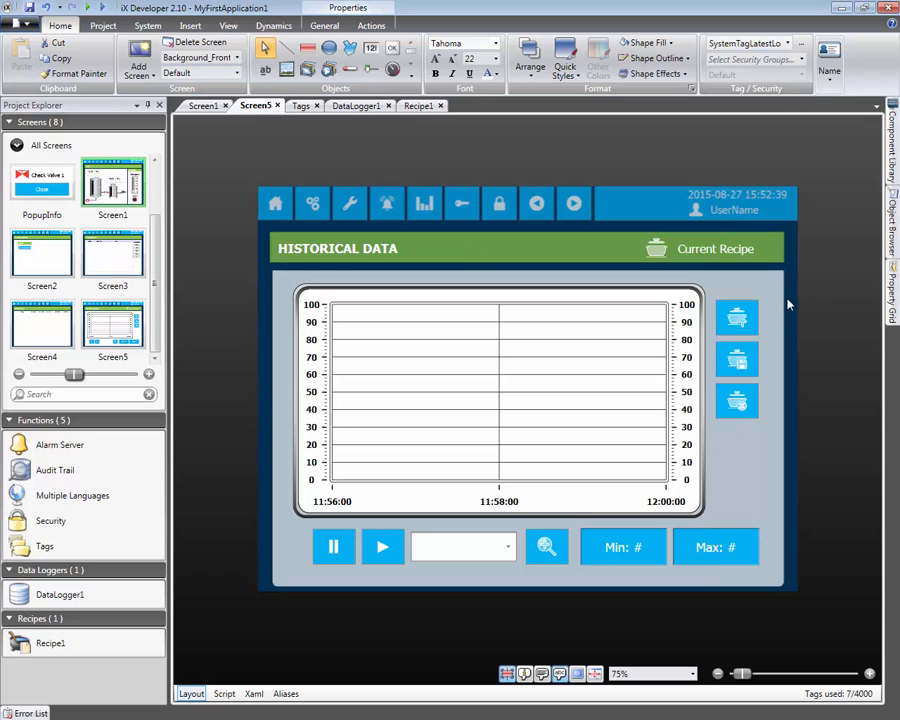
# Run the project and load the Zoom recipe on the Historical Data screen
pyautogui.click(88, 8)
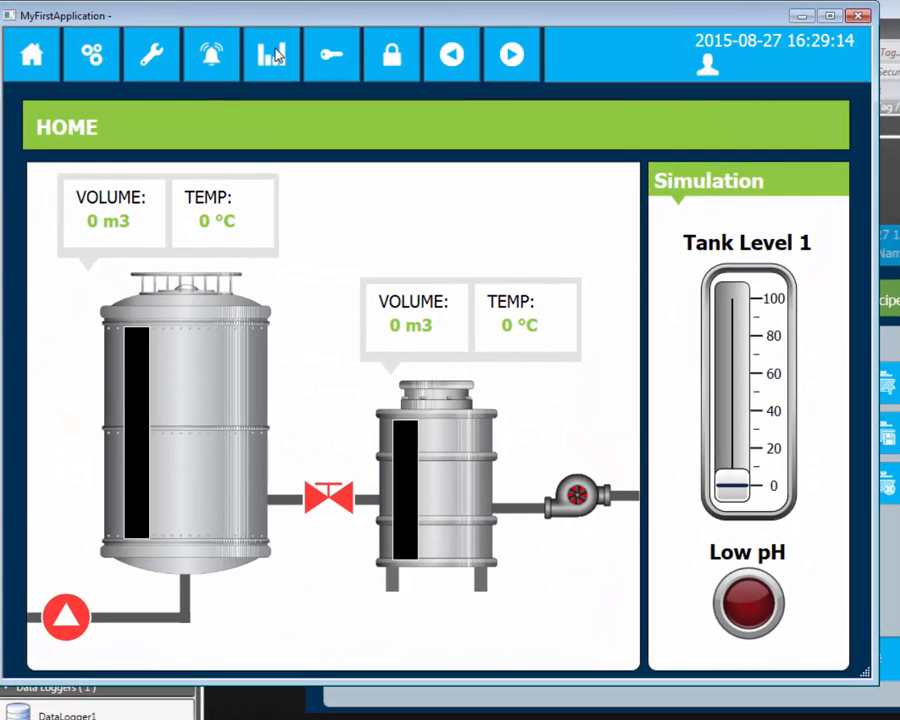
pyautogui.click(277, 56)
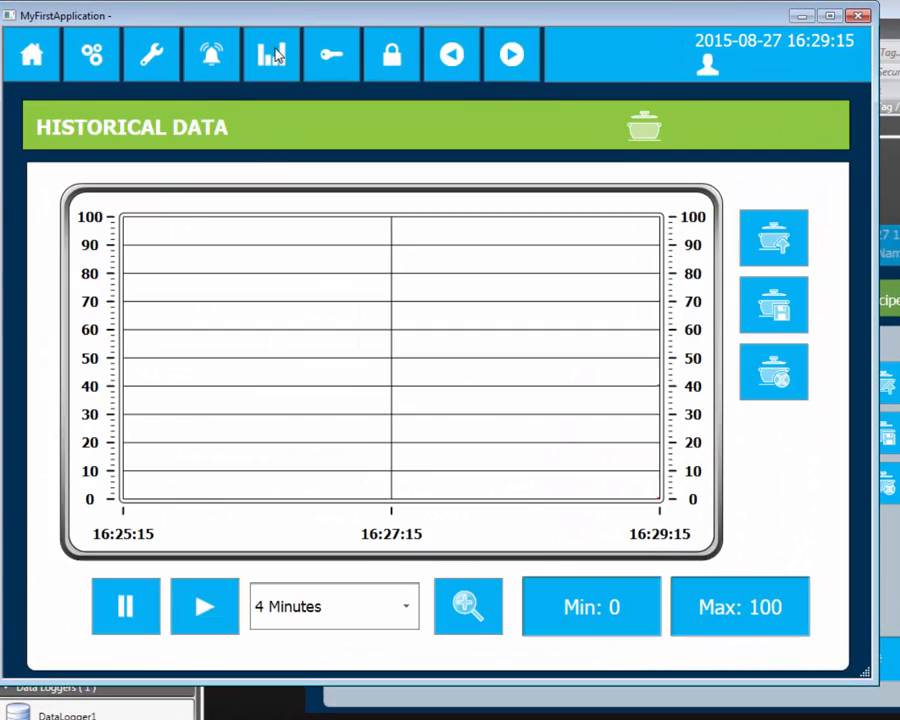
pyautogui.click(769, 236)
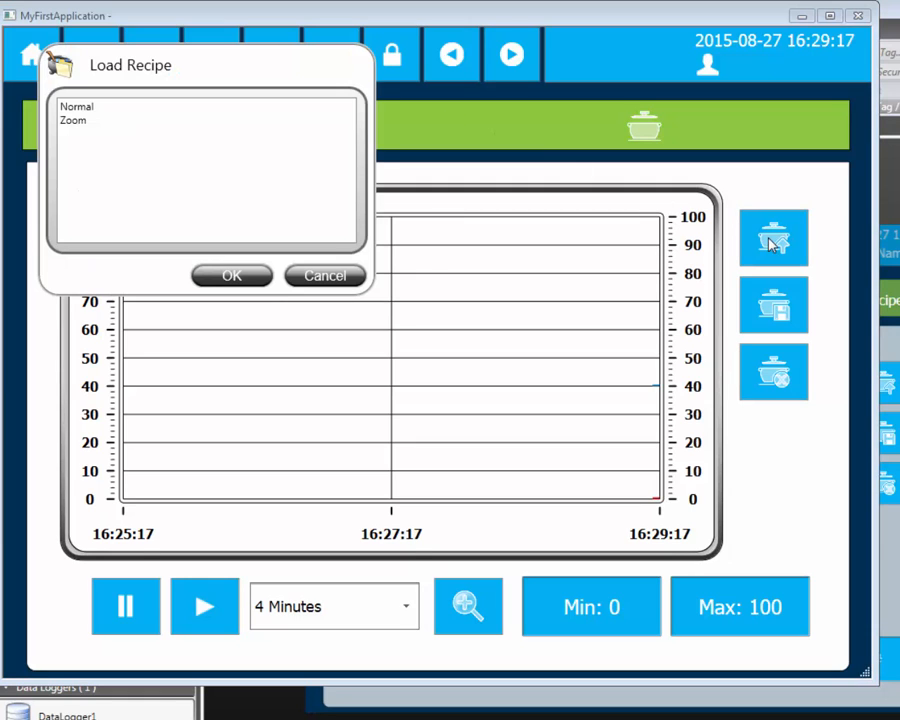
pyautogui.click(87, 121)
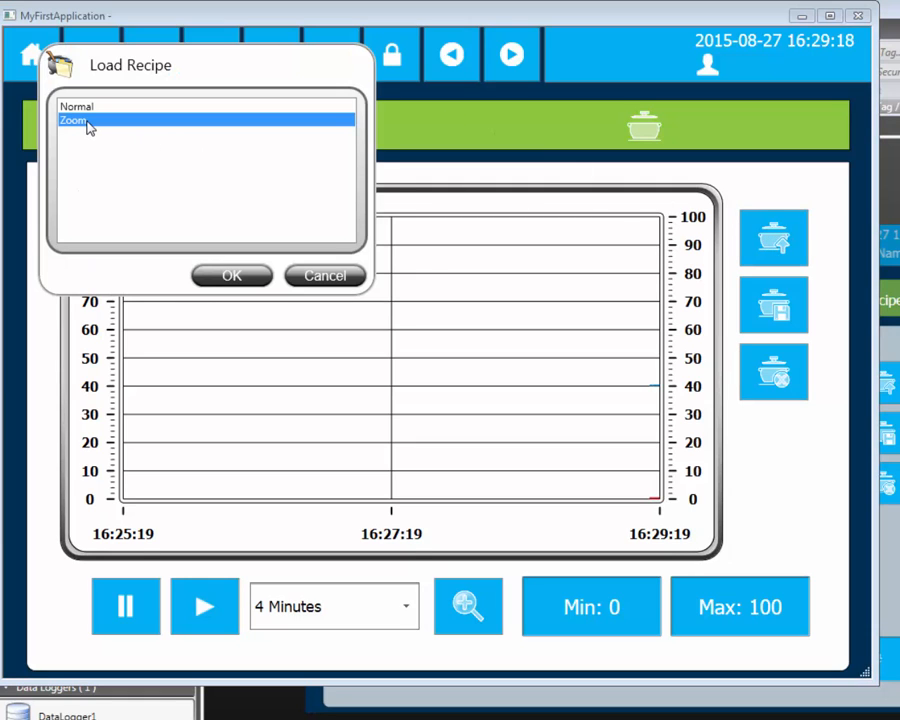
pyautogui.click(257, 284)
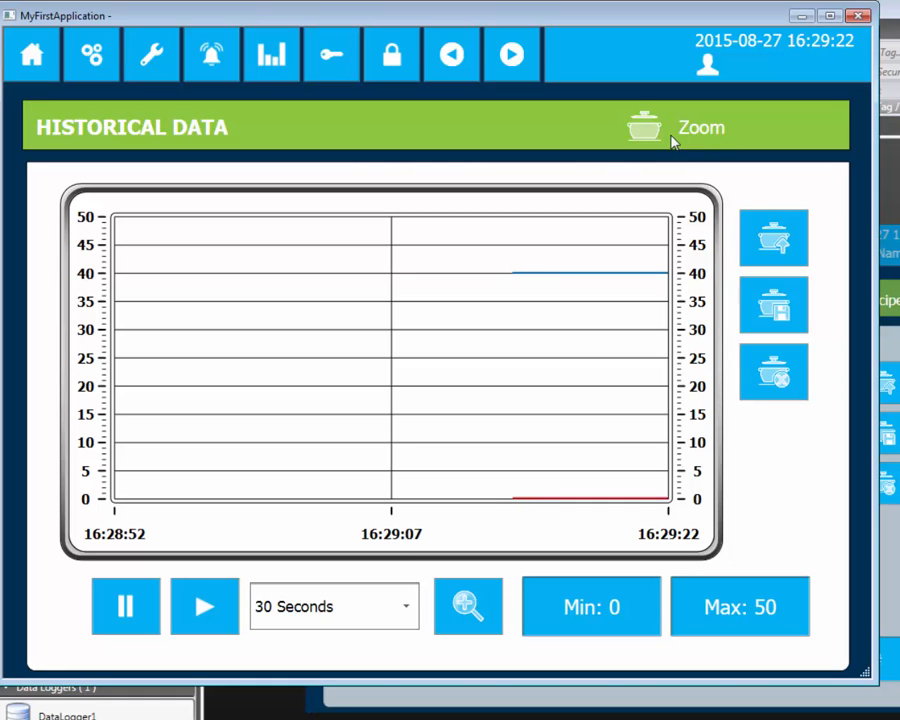
# Set the trend viewer's maximum to 200 and its time span to 10 Seconds
pyautogui.click(759, 590)
pyautogui.click(504, 290)
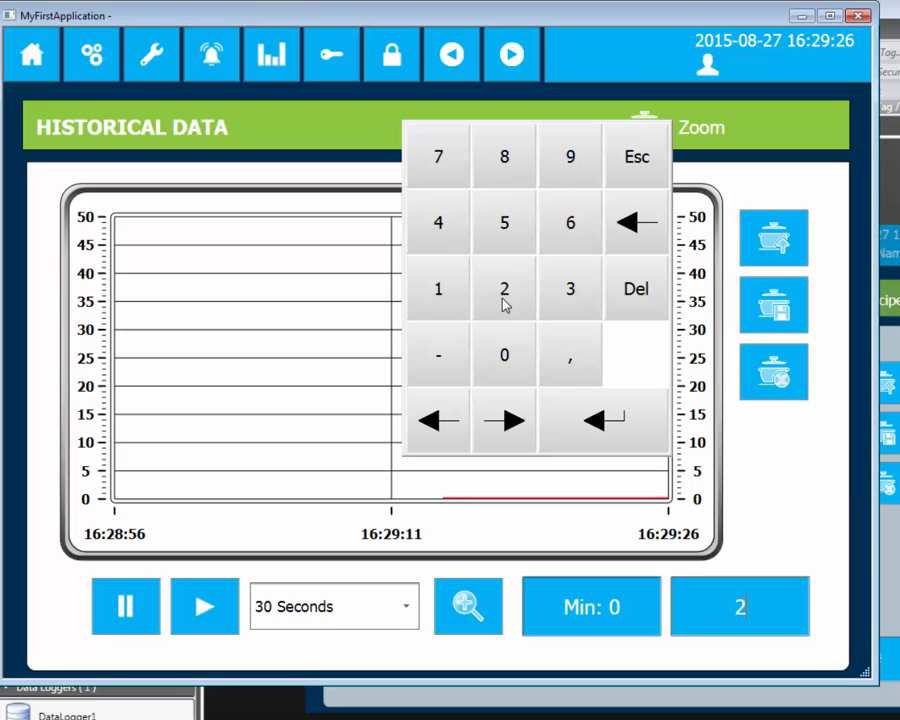
pyautogui.click(503, 354)
pyautogui.click(503, 355)
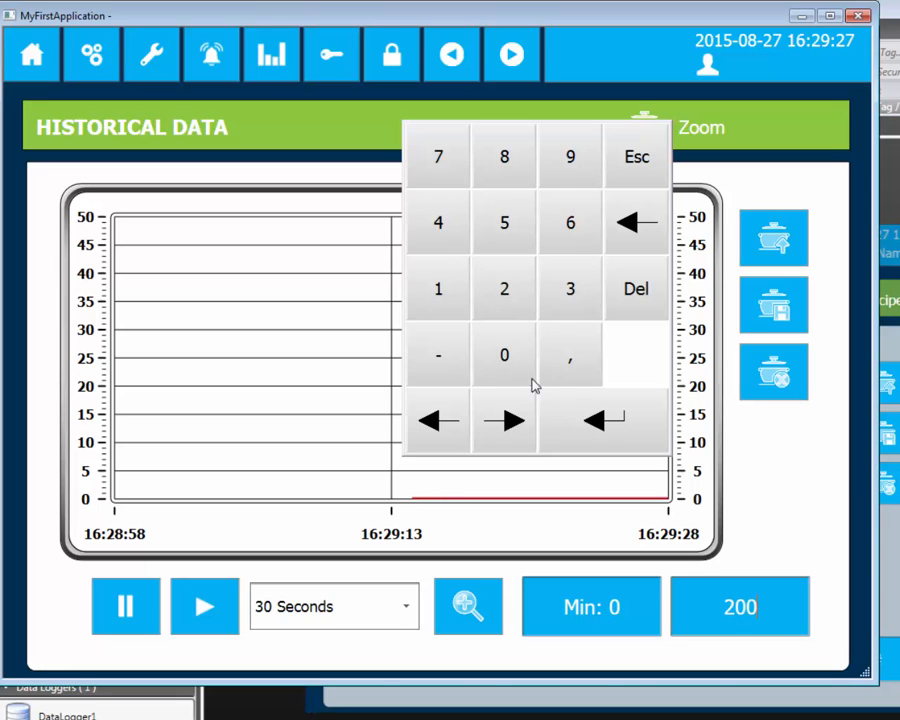
pyautogui.click(590, 418)
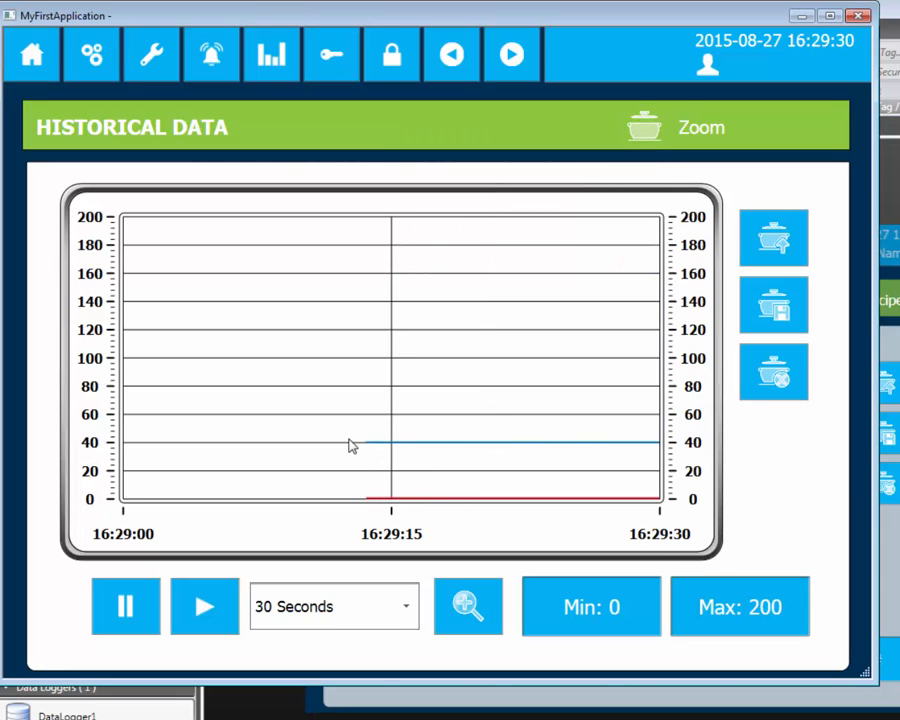
pyautogui.click(338, 607)
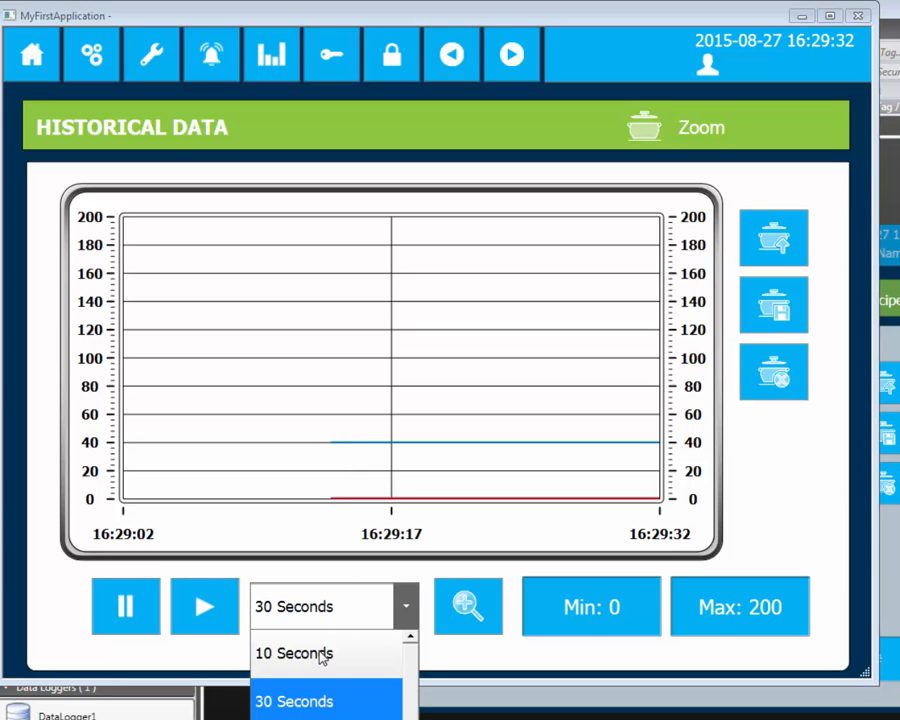
pyautogui.click(264, 653)
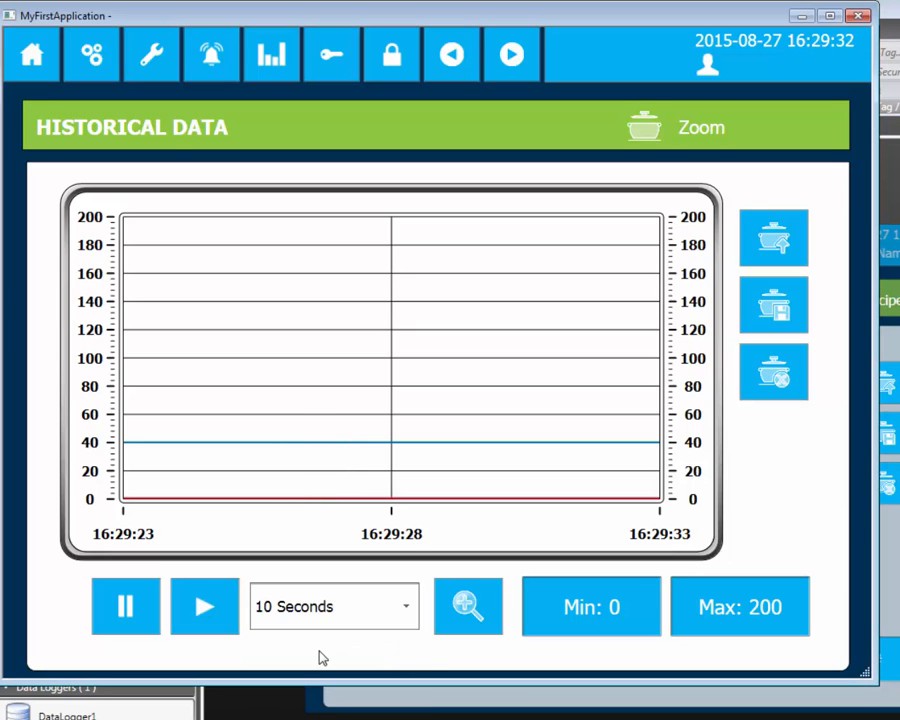
# Save the current trend settings as a new recipe named Quick
pyautogui.click(770, 302)
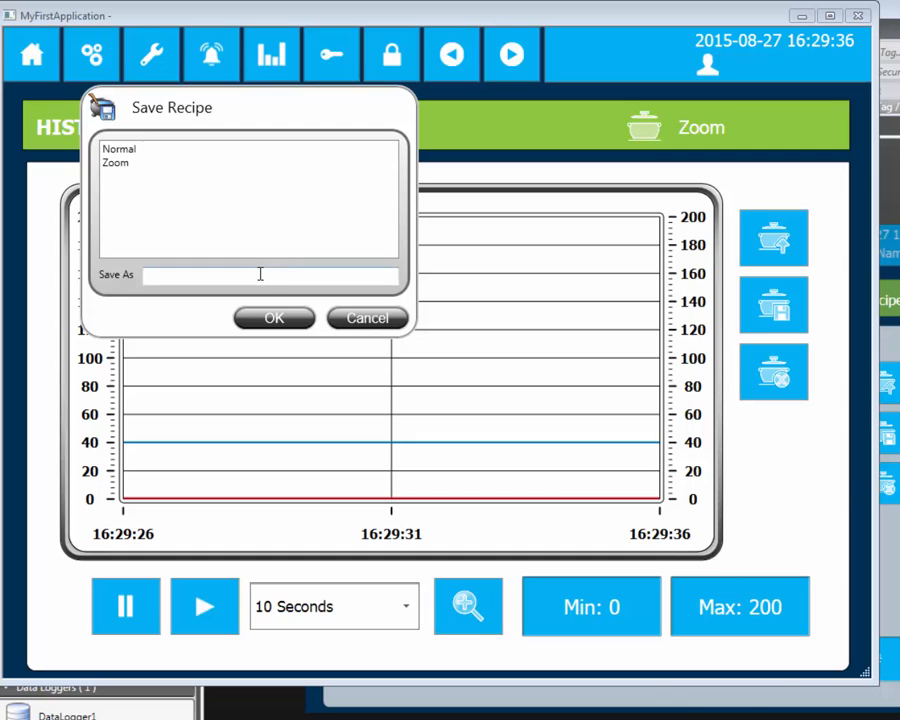
pyautogui.click(260, 274)
pyautogui.click(268, 642)
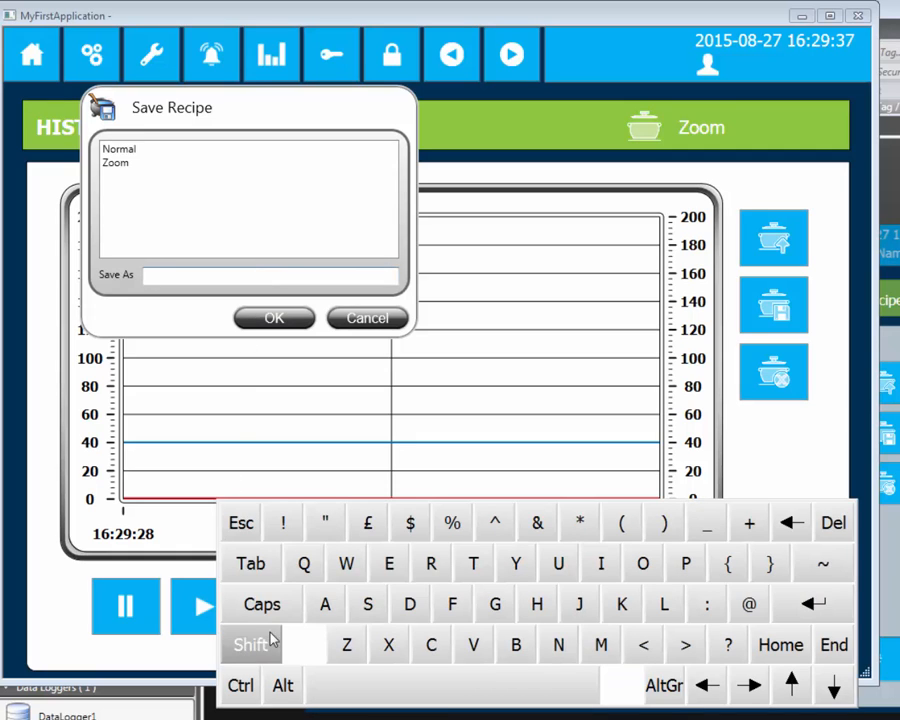
pyautogui.click(305, 564)
pyautogui.click(557, 564)
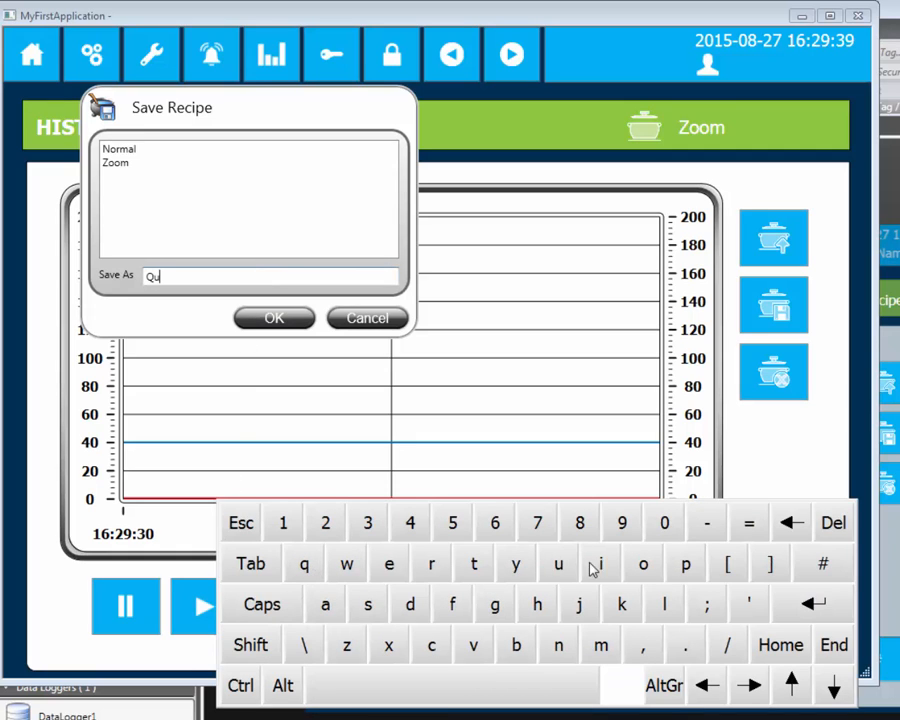
pyautogui.click(596, 566)
pyautogui.click(436, 648)
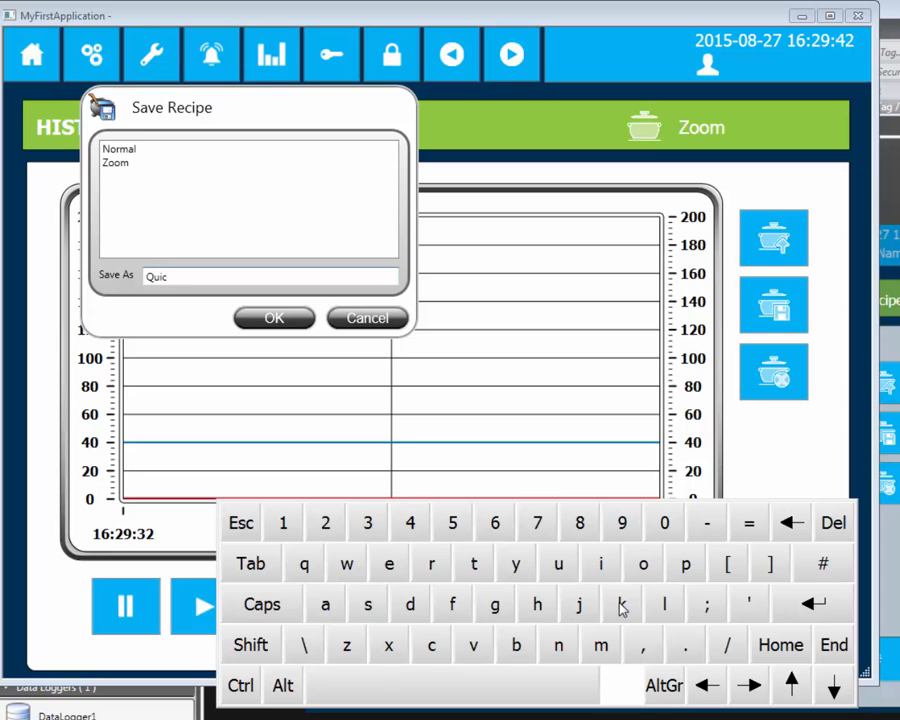
pyautogui.click(621, 606)
pyautogui.click(810, 606)
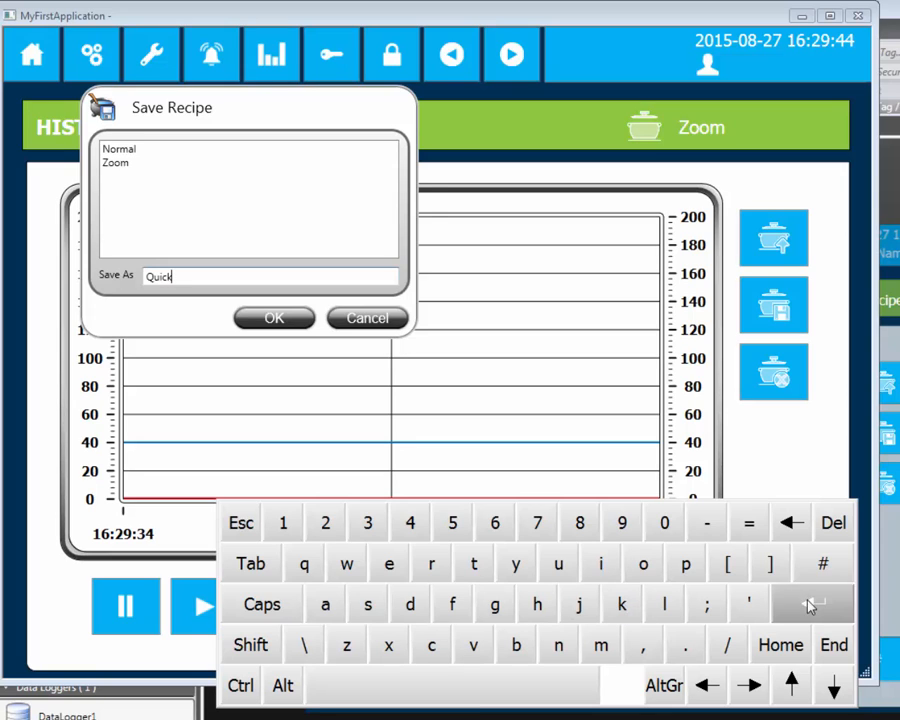
# Test recipe loading by applying the Normal recipe to the trend viewer, followed by the Quick recipe
pyautogui.click(769, 245)
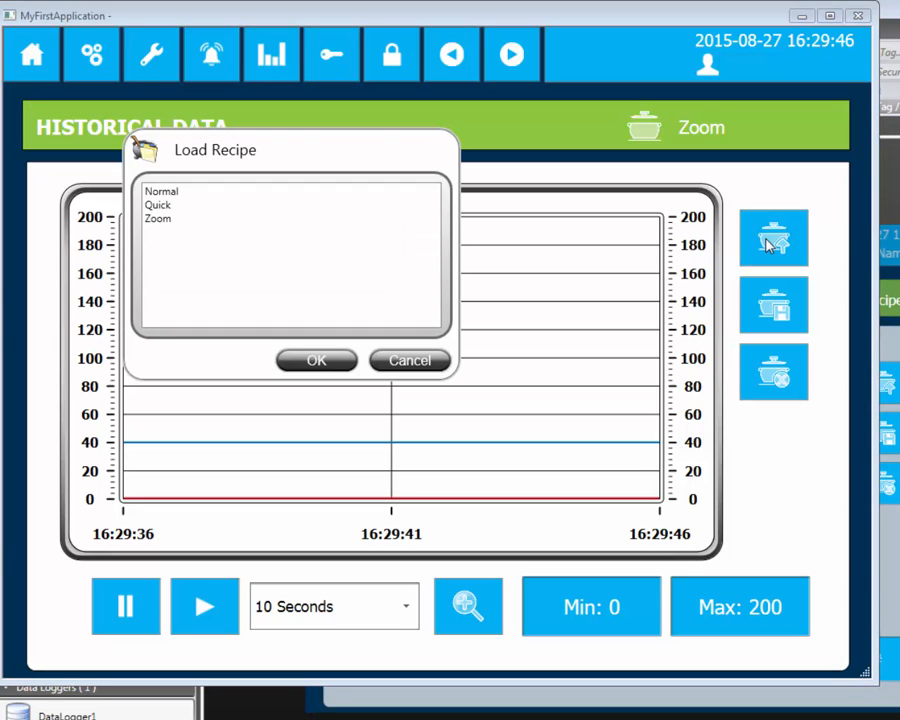
pyautogui.click(178, 193)
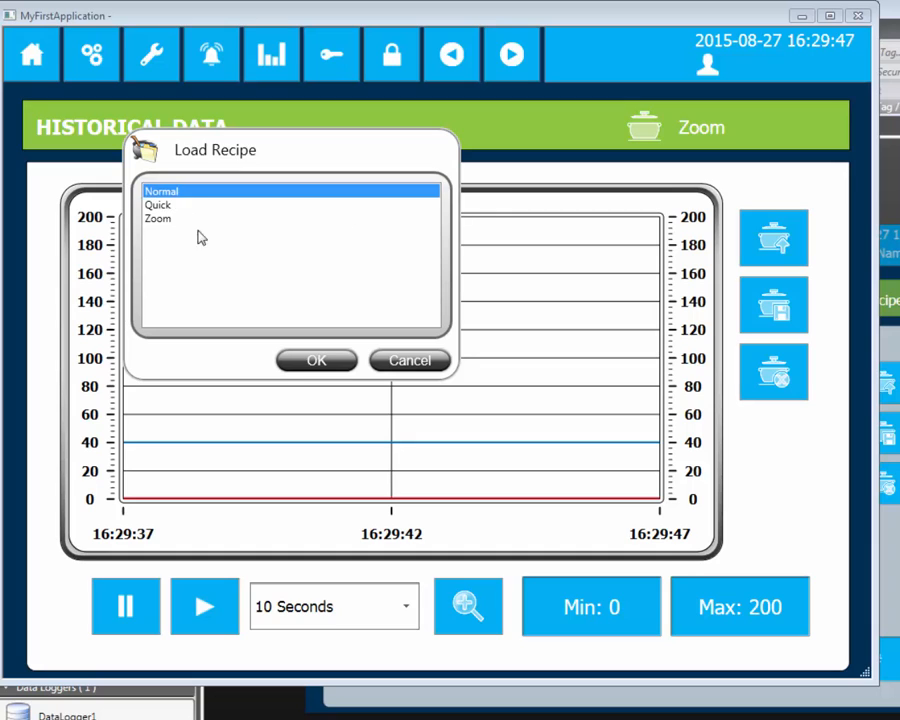
pyautogui.click(287, 362)
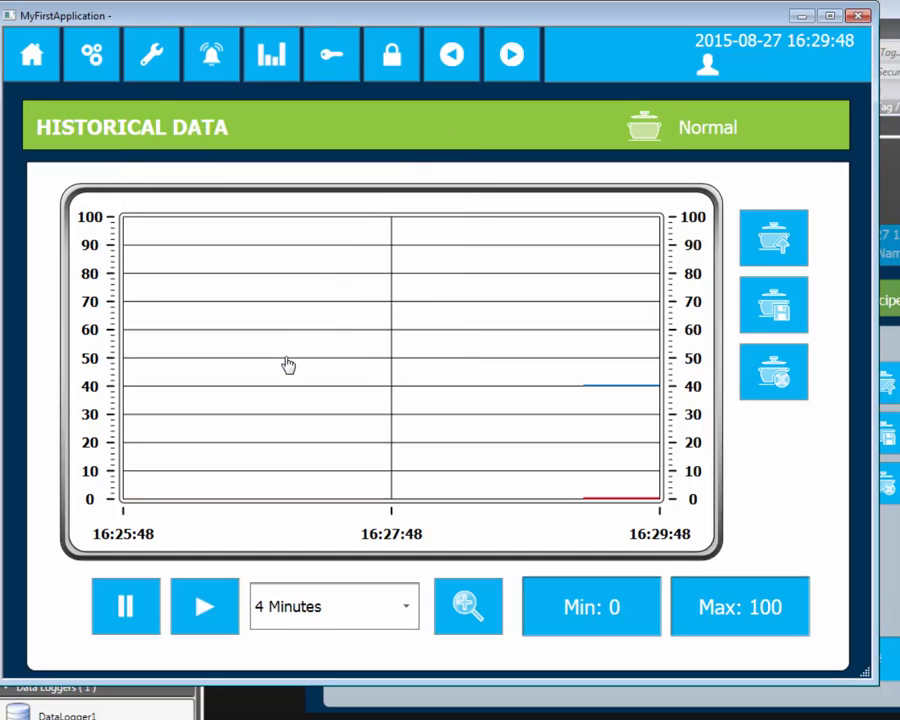
pyautogui.click(757, 247)
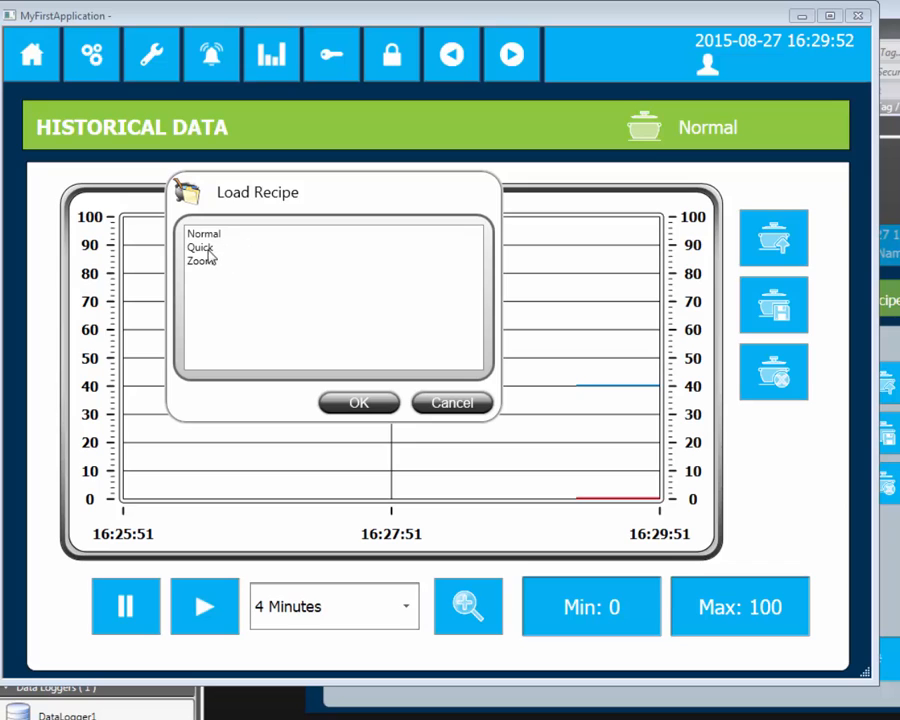
pyautogui.click(208, 248)
pyautogui.click(346, 404)
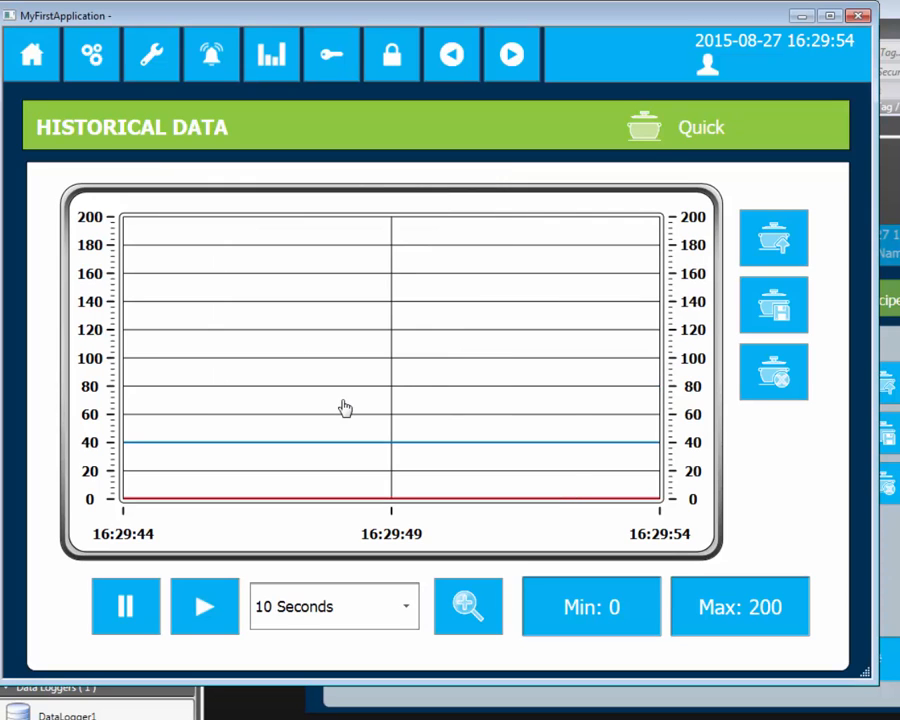
# Delete the Quick recipe from the running application and accept the deletion
pyautogui.click(770, 380)
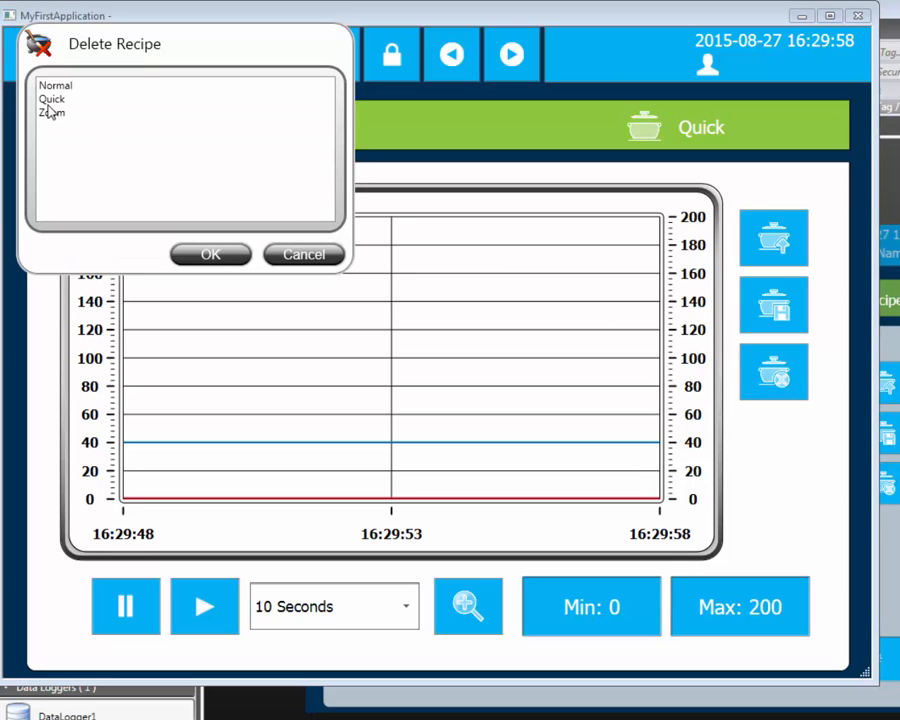
pyautogui.click(50, 100)
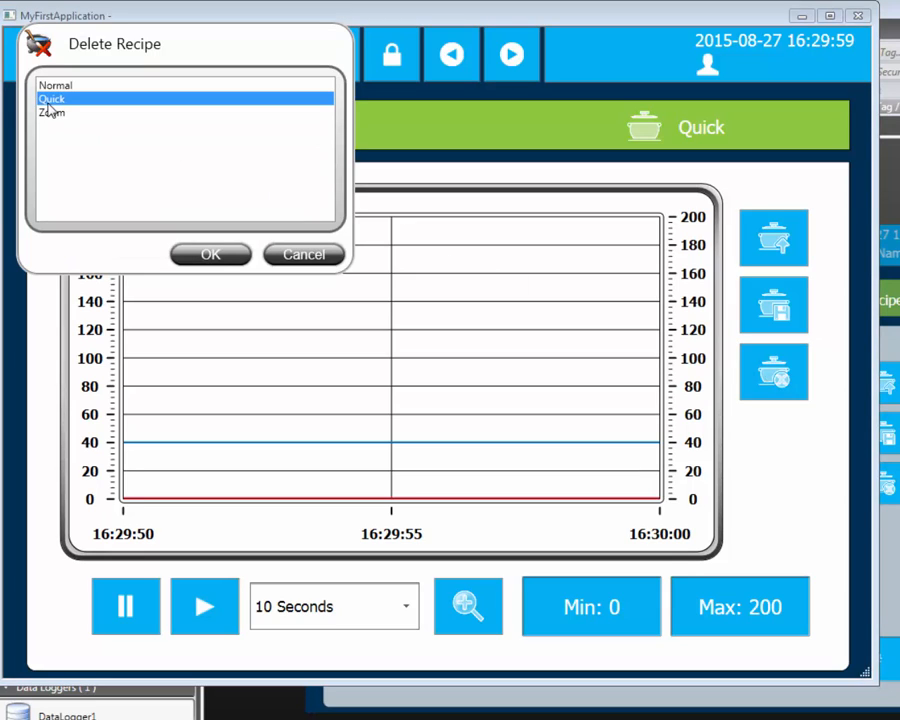
pyautogui.click(184, 256)
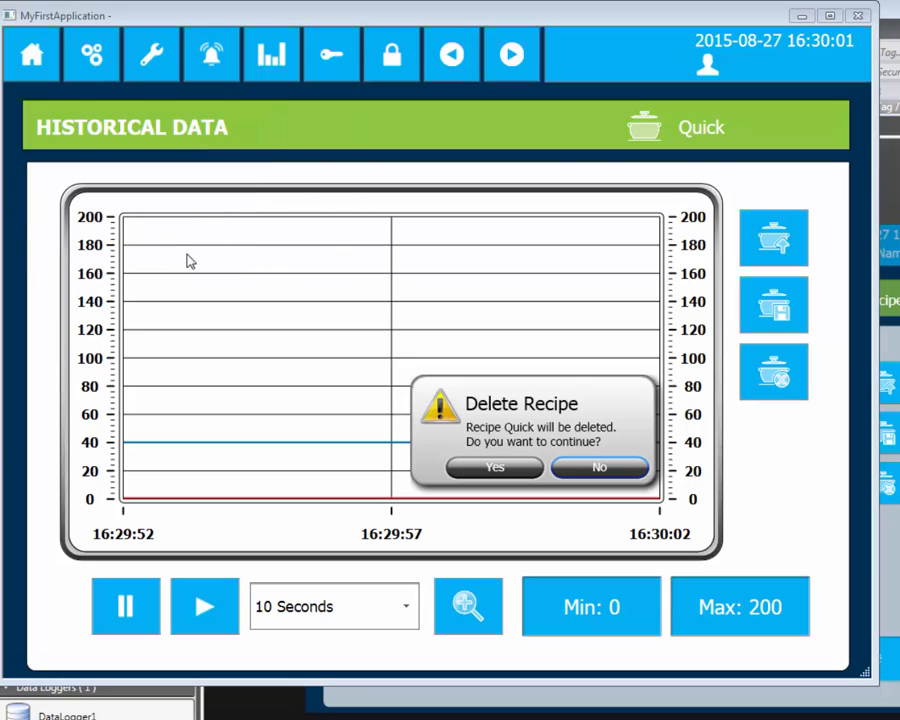
pyautogui.click(470, 468)
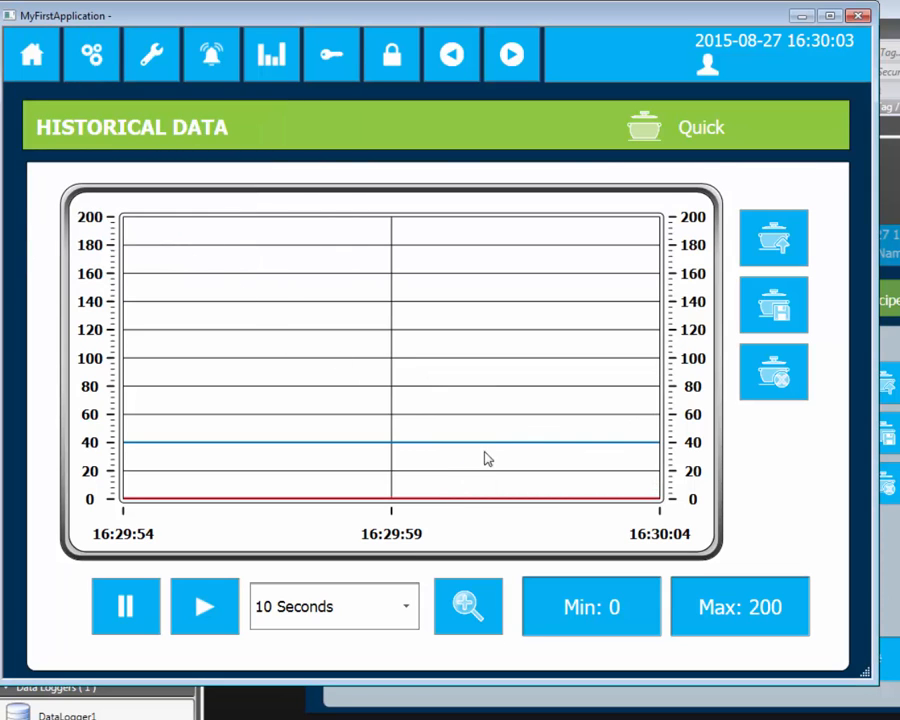
# Load the Normal recipe into the trend viewer
pyautogui.click(753, 251)
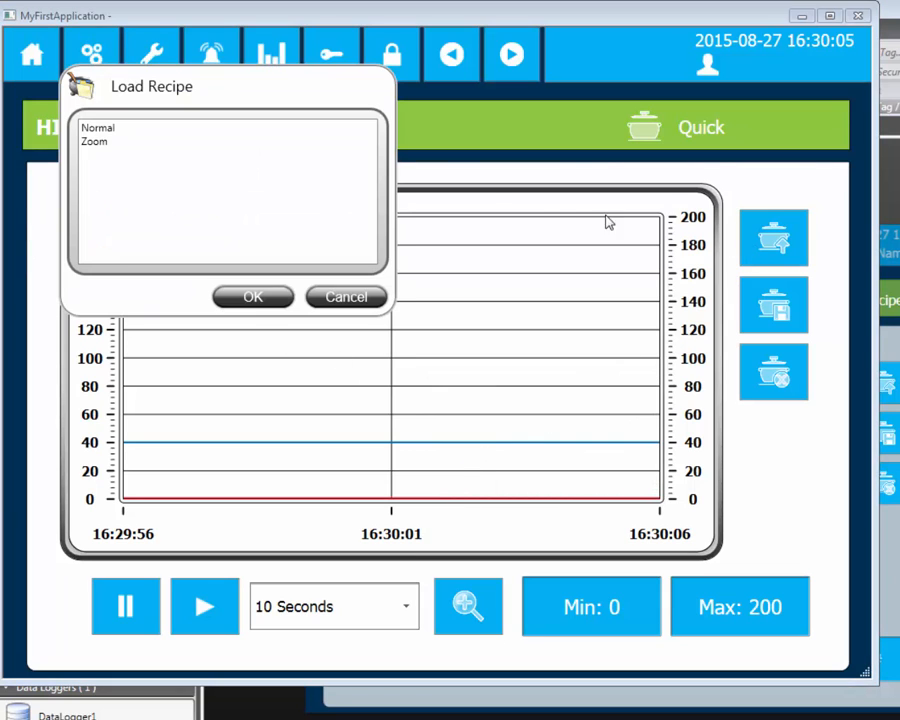
pyautogui.click(106, 129)
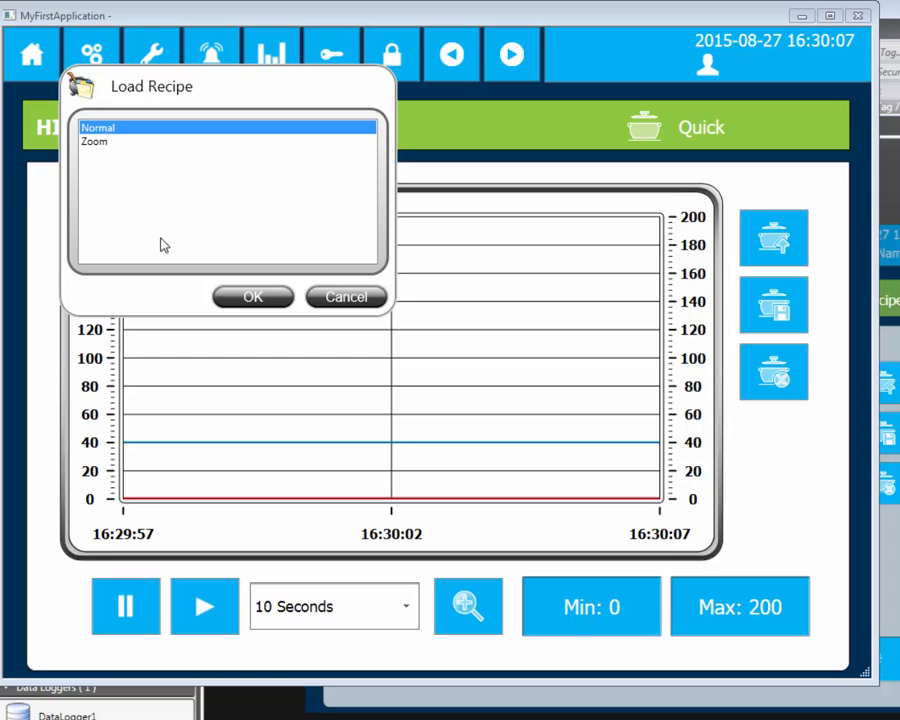
pyautogui.click(245, 303)
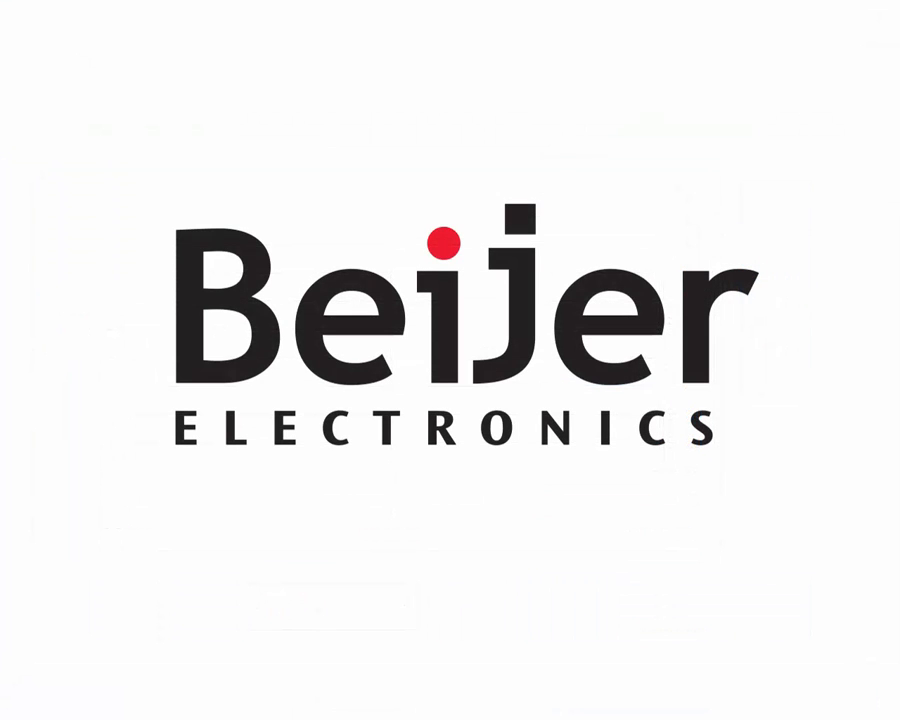